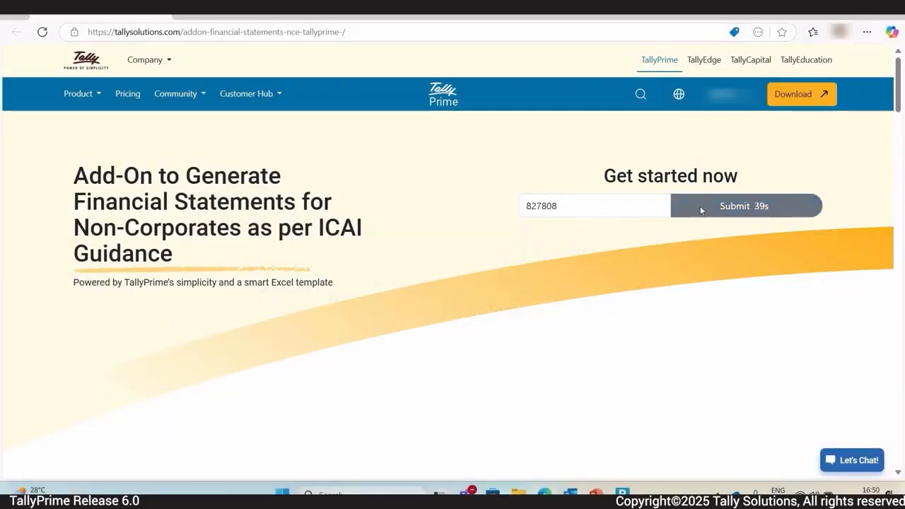
Step: Submit the one-time code on the Tally Solutions website to link the serial number to the NCE add-on
left_click(700, 206)
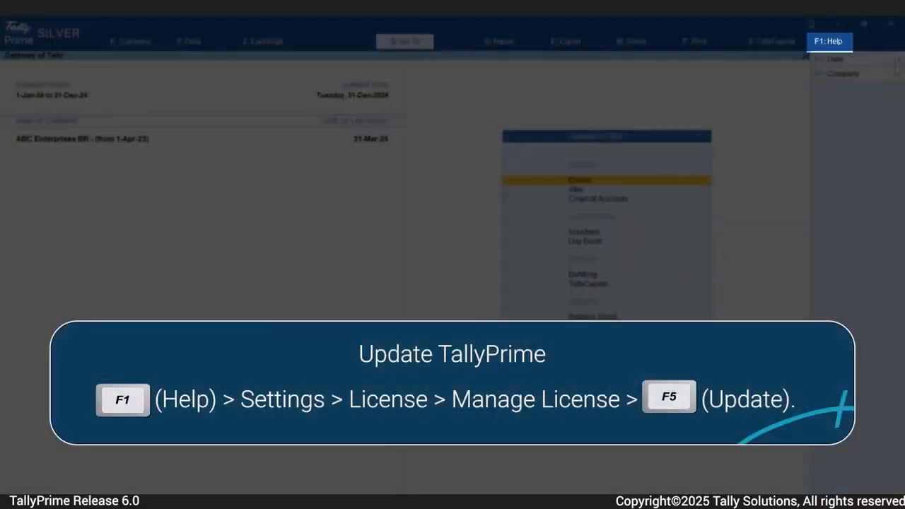
Step: Bring up TallyPrime's Manage License screen from the Help settings to update the product
key("F1")
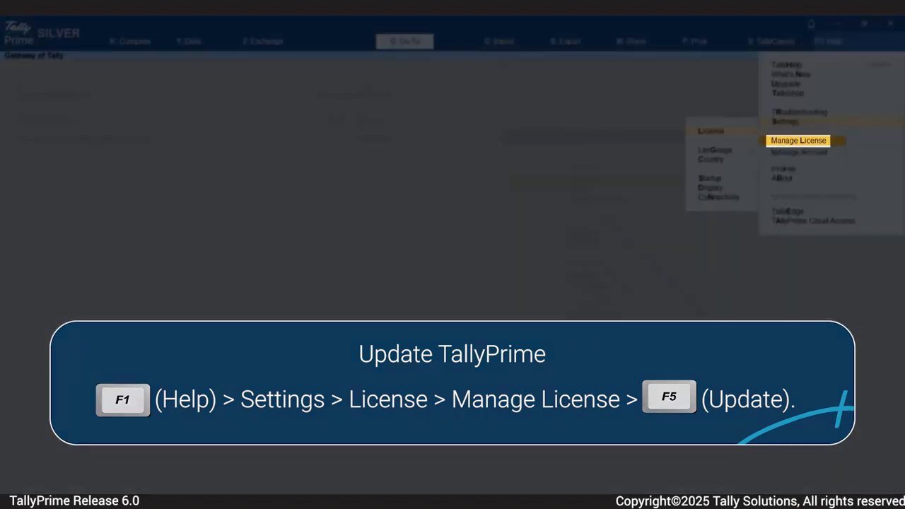
key("Return")
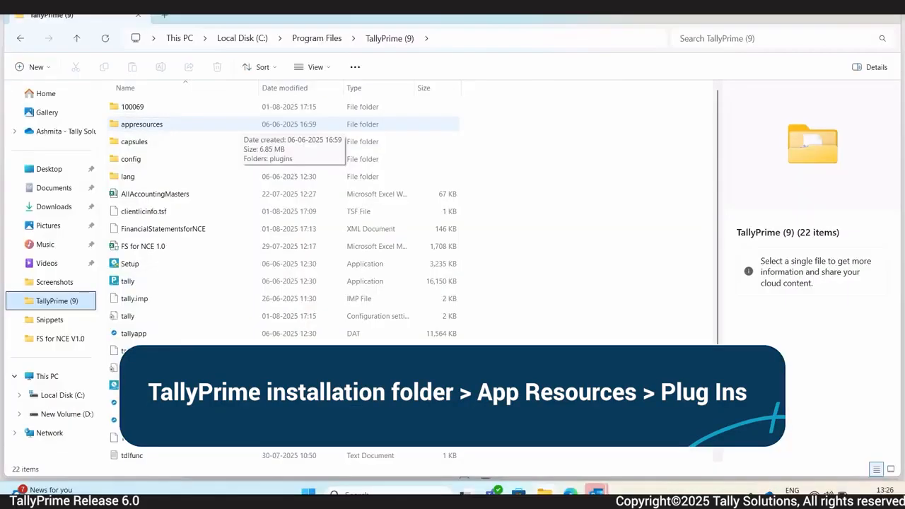
Step: In appresources > plugins > Financial Statements for NCE, extract the FS for NCE V1.0 archive
double_click(142, 124)
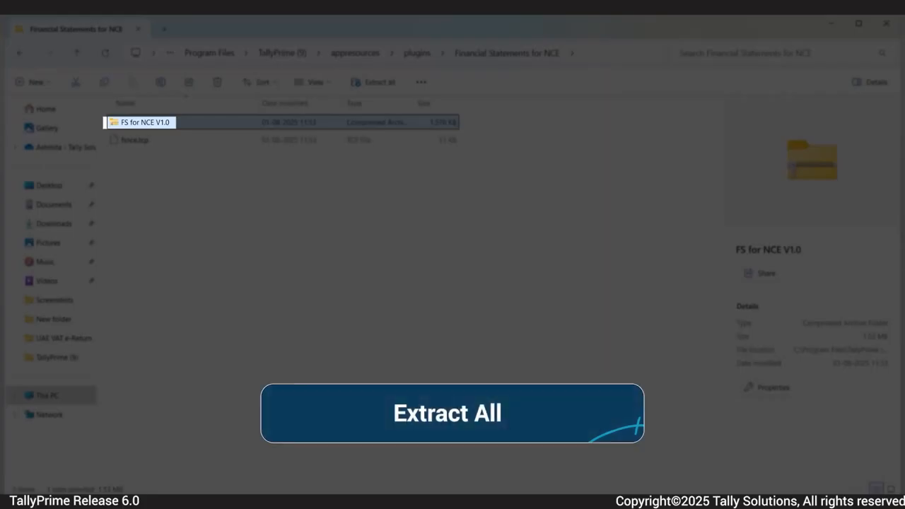
right_click(416, 122)
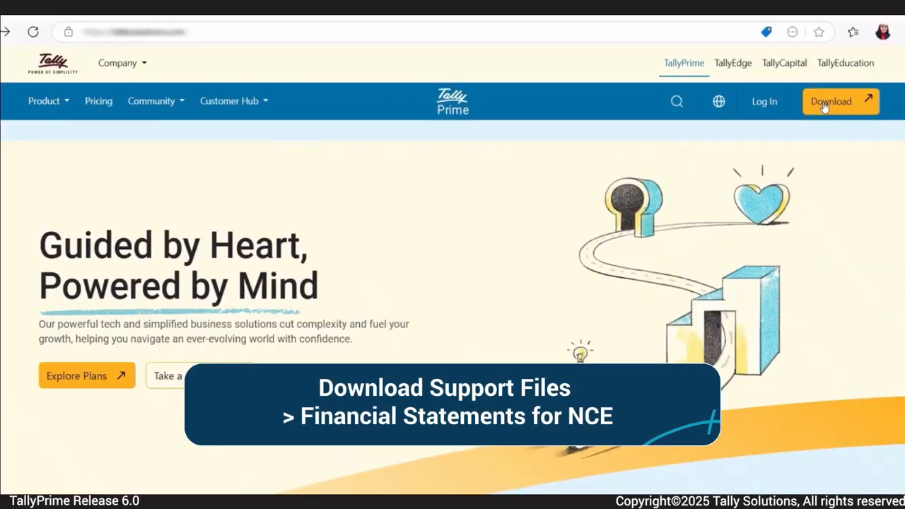
Step: Go to the TallyPrime download page, then to Previous versions and support Files to find the Smart Financial Statements template
left_click(823, 104)
scroll(644, 177, "down", 10)
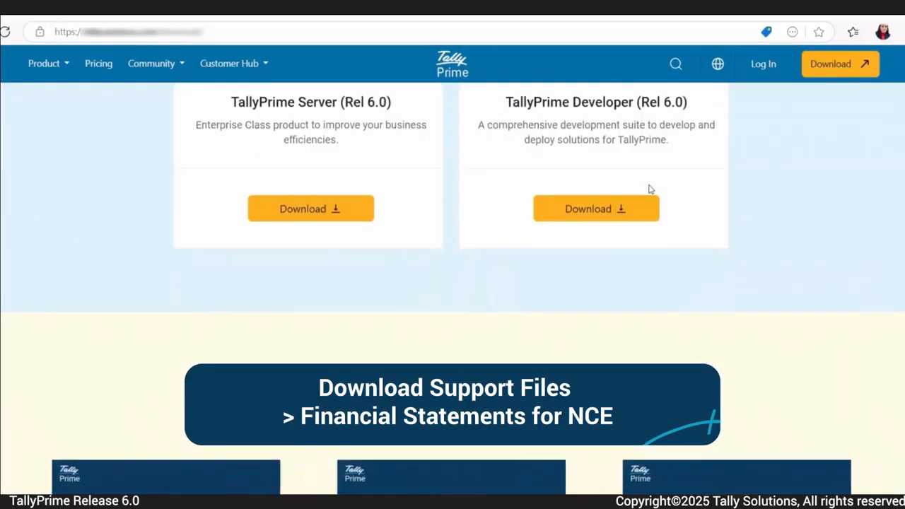
scroll(648, 187, "down", 5)
left_click(632, 219)
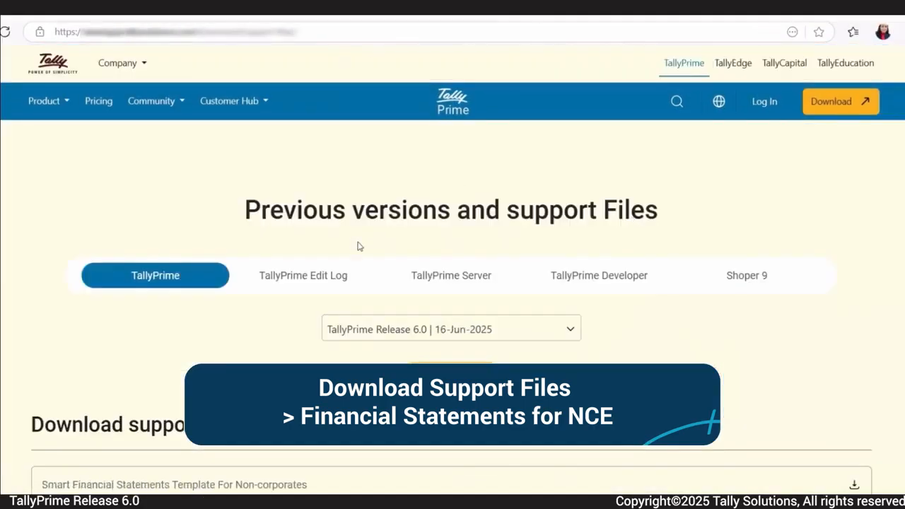
scroll(391, 249, "down", 2)
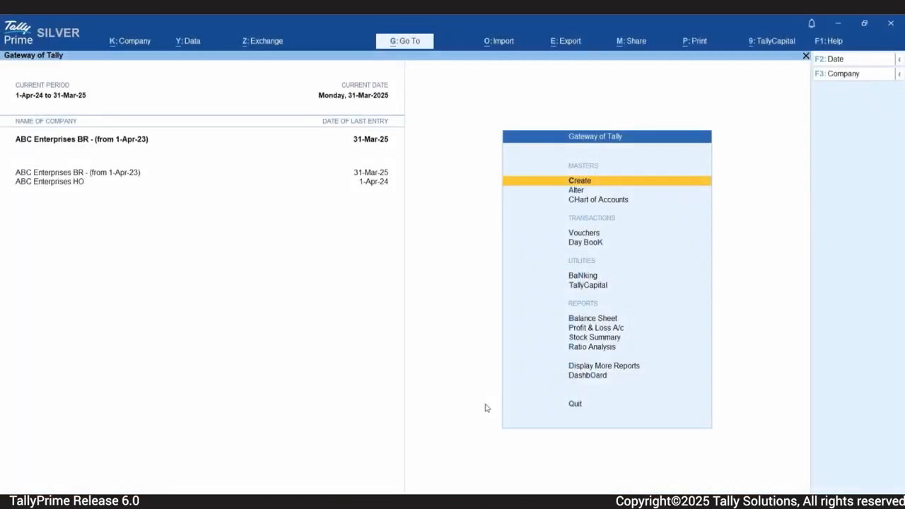
Step: Open the Balance Sheet and choose the Financial Statements for NCE export
key("Down")
key("Down")
key("Down")
key("Down")
key("Down")
key("Down")
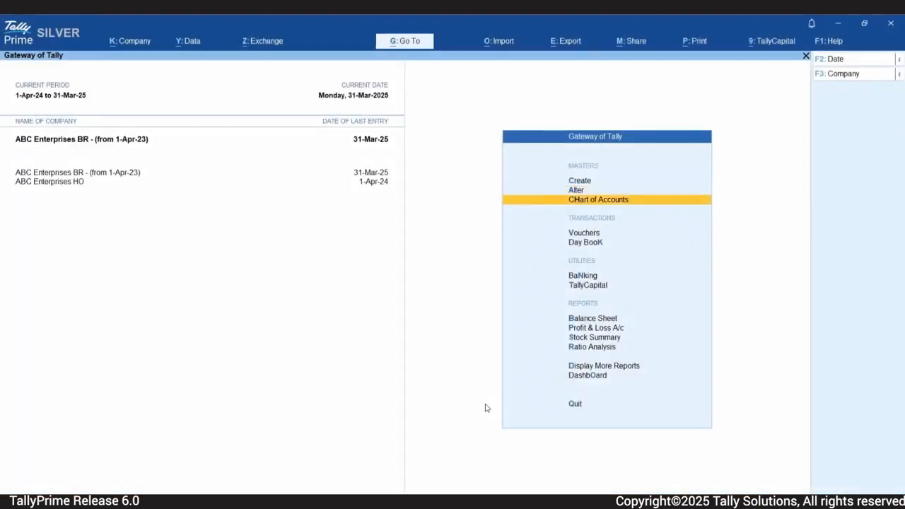
key("Return")
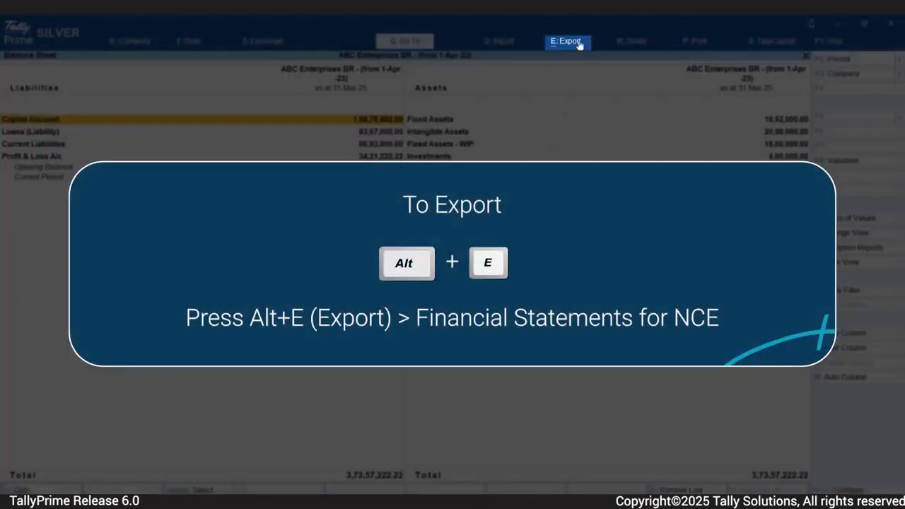
left_click(579, 45)
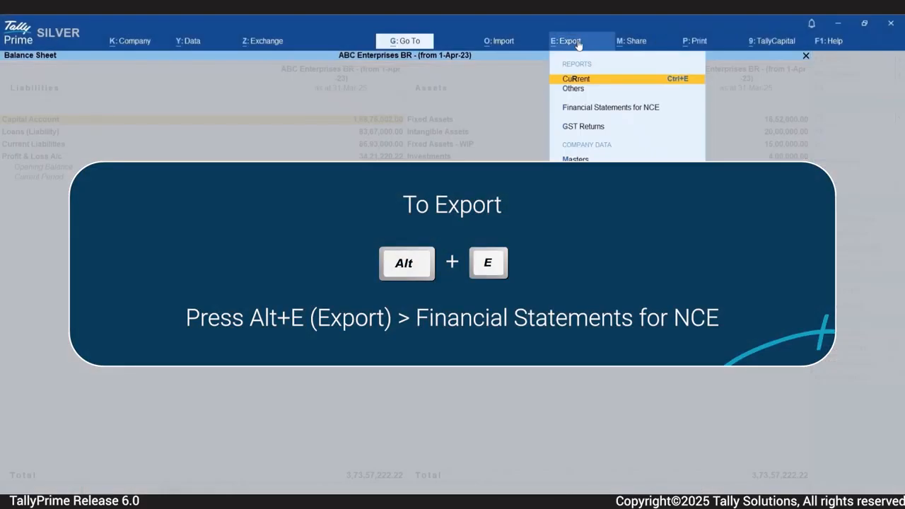
key("Down")
key("Down")
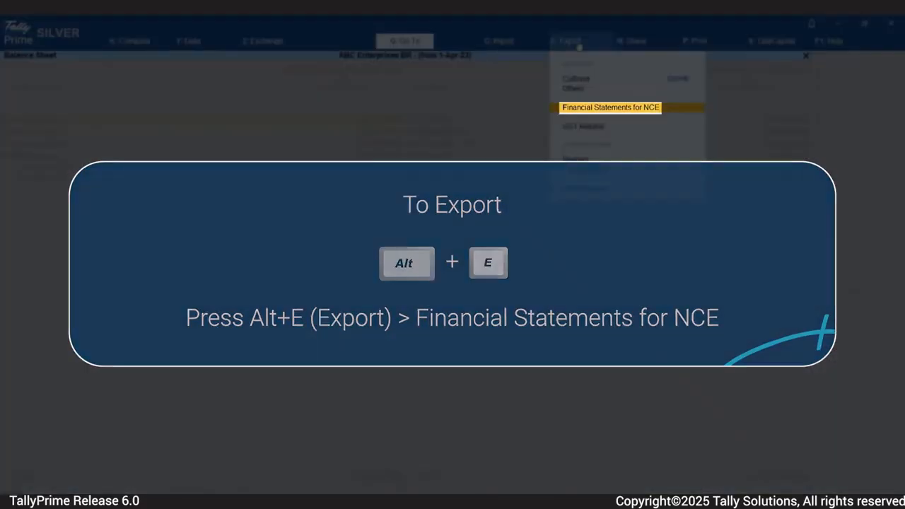
key("Return")
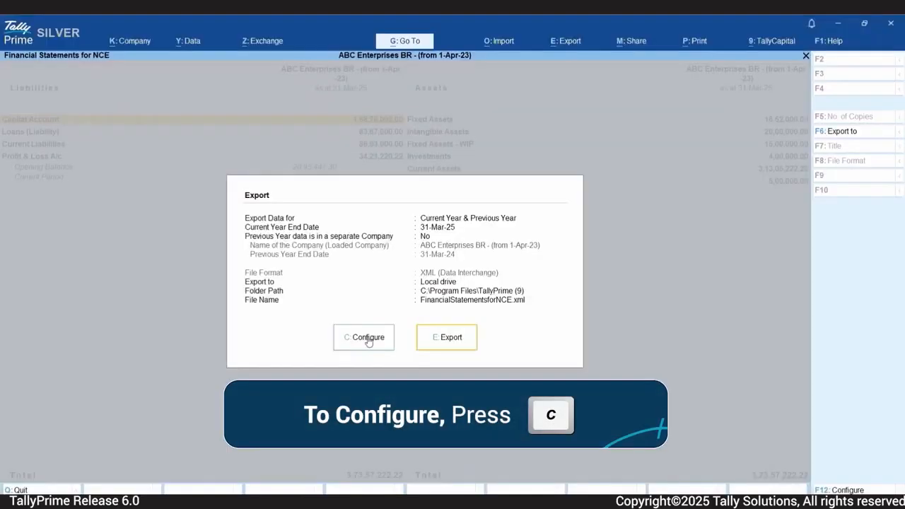
Step: Keep Current Year & Previous Year, and set previous-year data to come from separate company ABC Enterprises HO
left_click(368, 338)
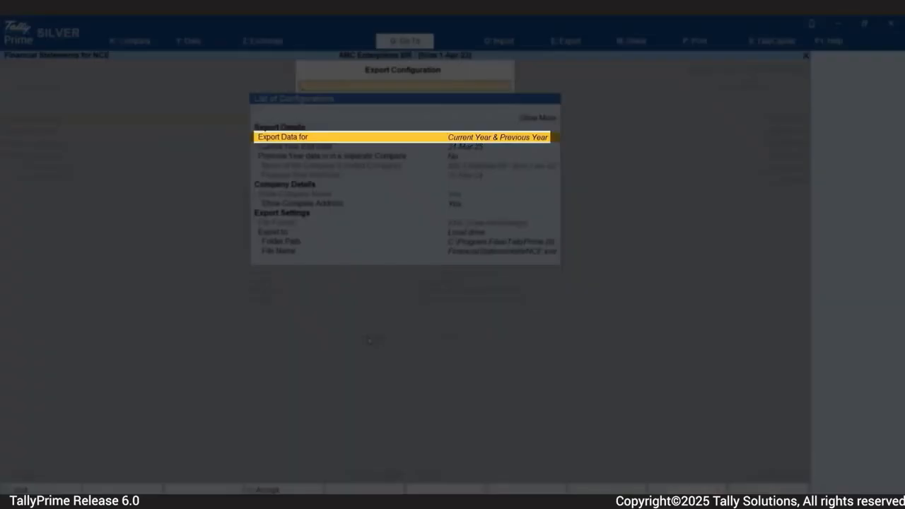
key("Return")
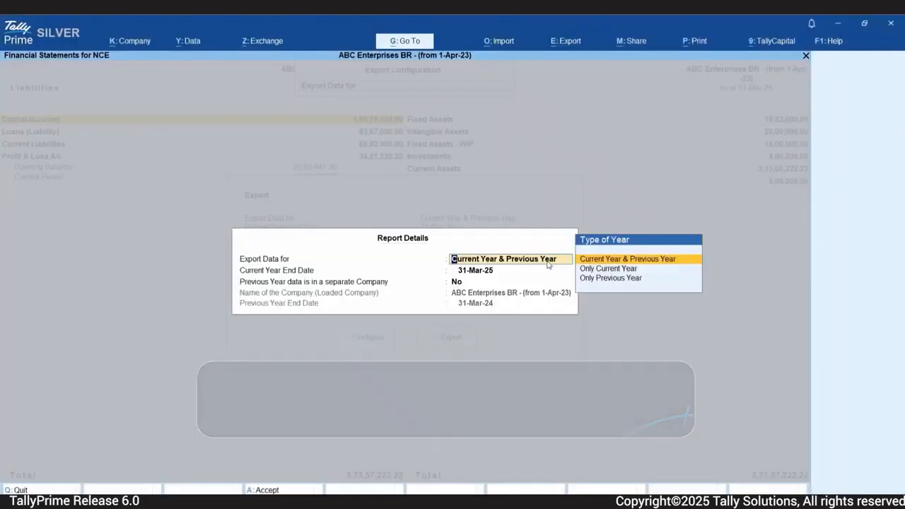
key("Return")
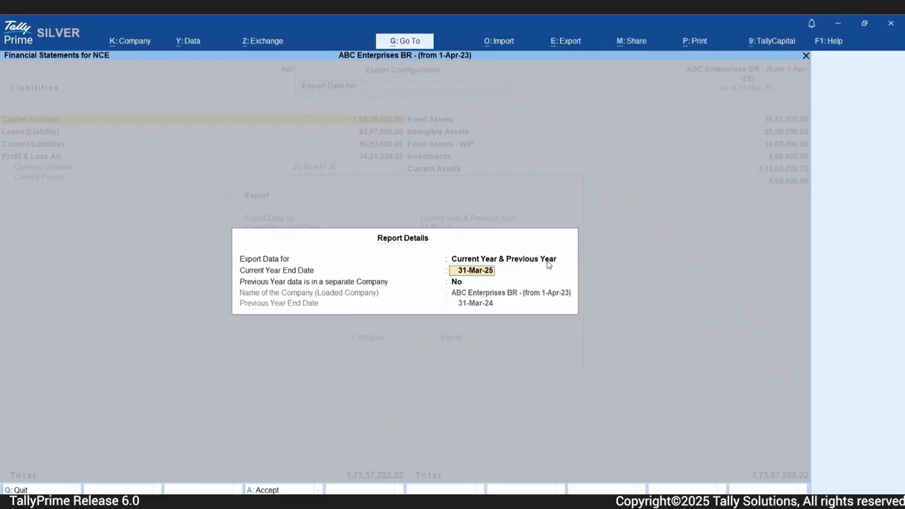
key("Return")
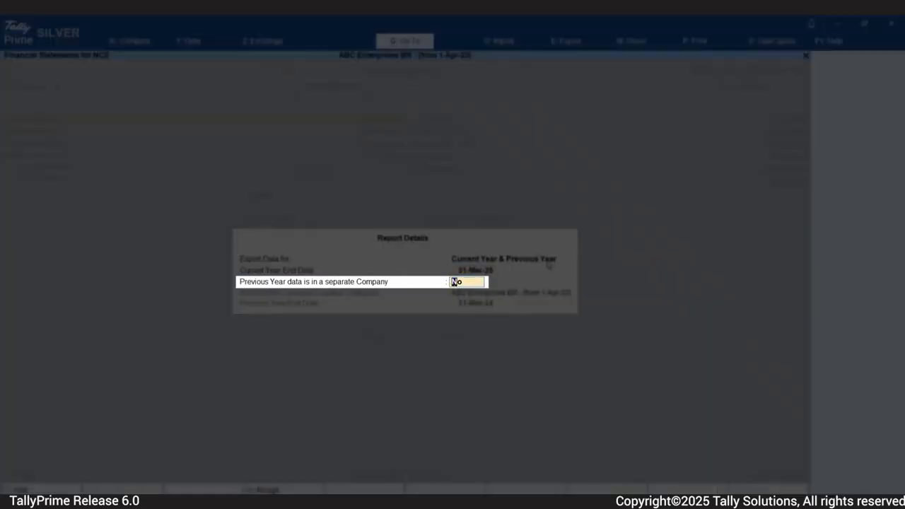
key("y")
key("Return")
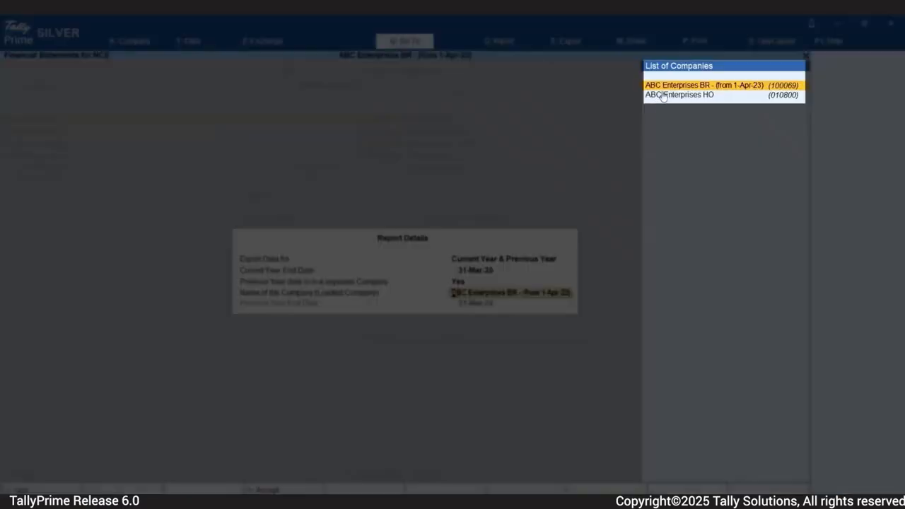
left_click(663, 96)
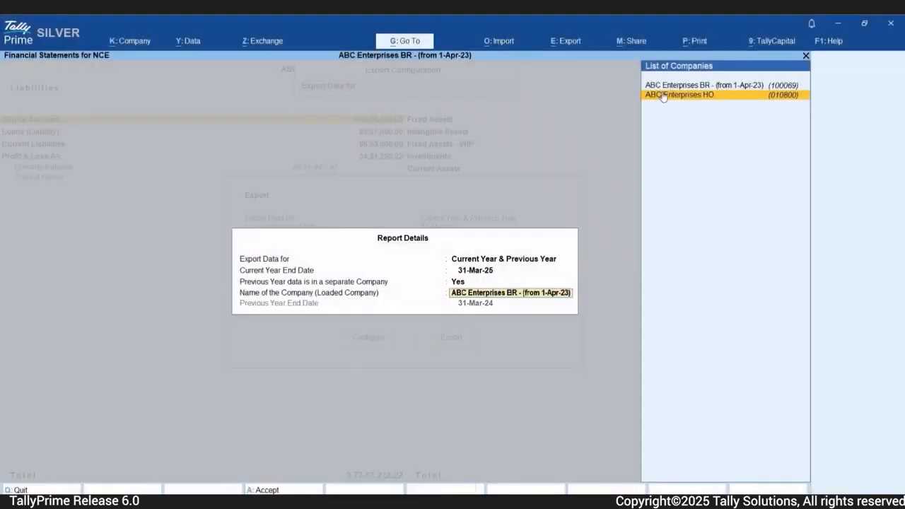
left_click(663, 96)
key("Escape")
key("Escape")
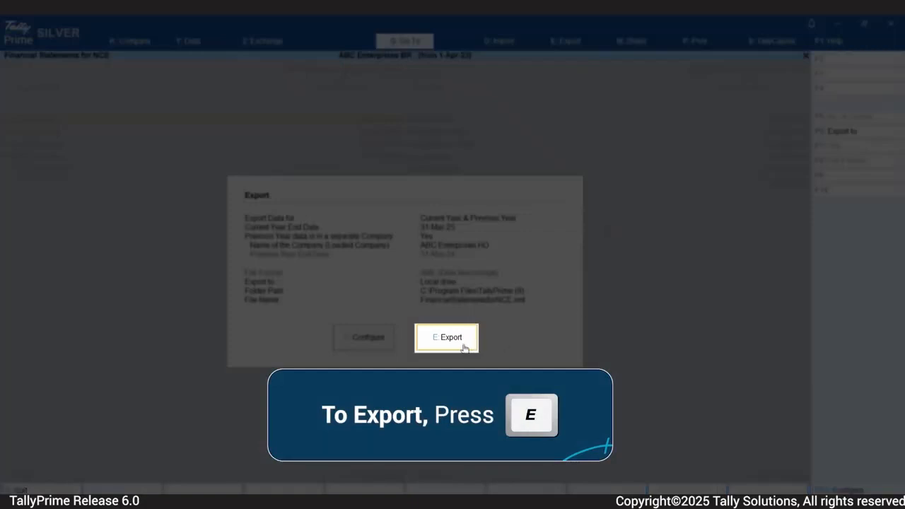
Step: Export the financial data as FinancialStatementsforNCE.xml into the TallyPrime (9) folder
left_click(464, 347)
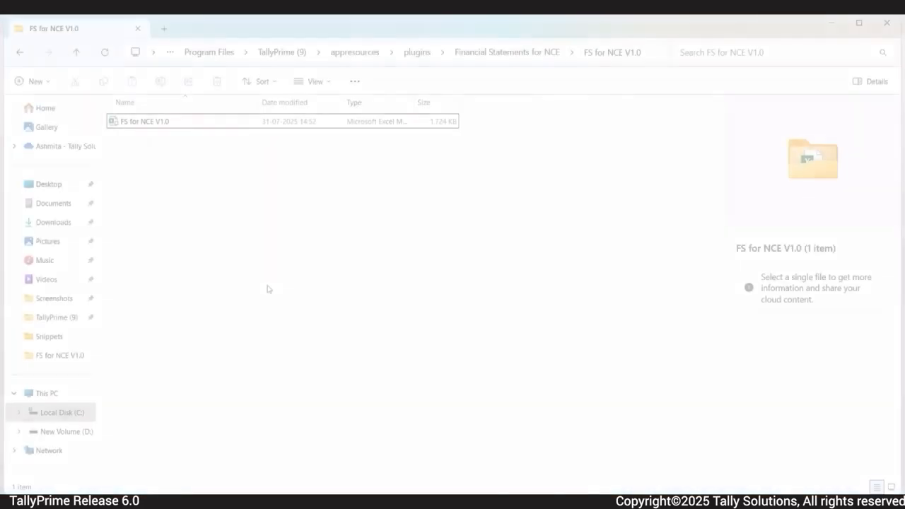
Step: Open the FS for NCE V1.0 workbook in Excel from the extracted template folder
double_click(267, 121)
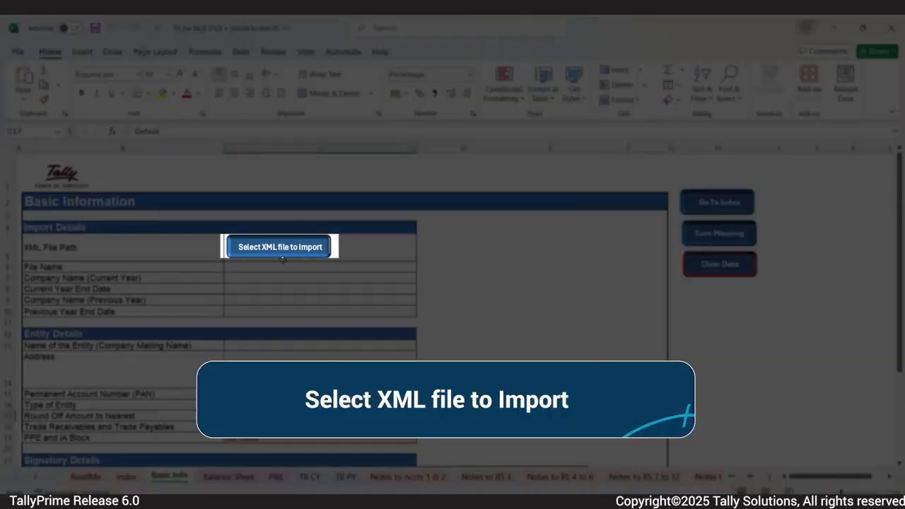
Step: Import FinancialStatementsforNCE.xml from the TallyPrime (9) folder so Basic Info shows ABC Enterprises as a Partnership Firm
left_click(284, 255)
scroll(46, 162, "down", 3)
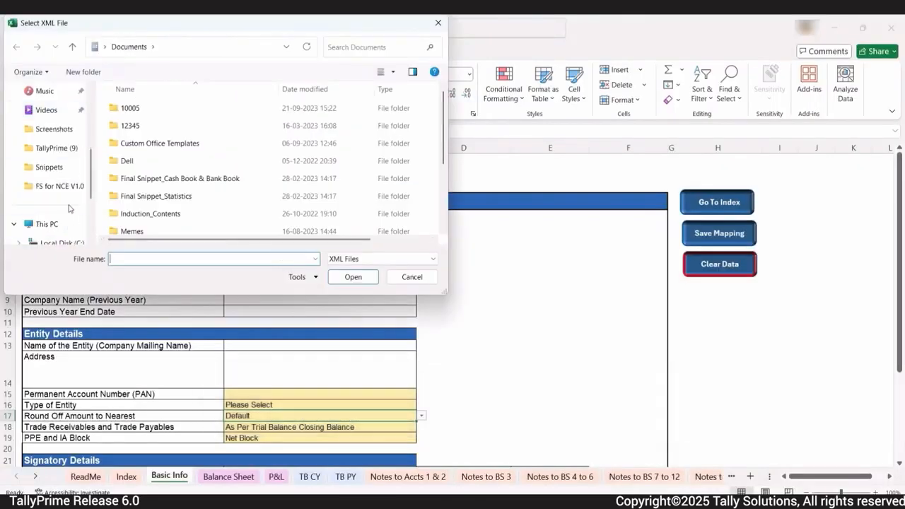
left_click(53, 148)
left_click(133, 195)
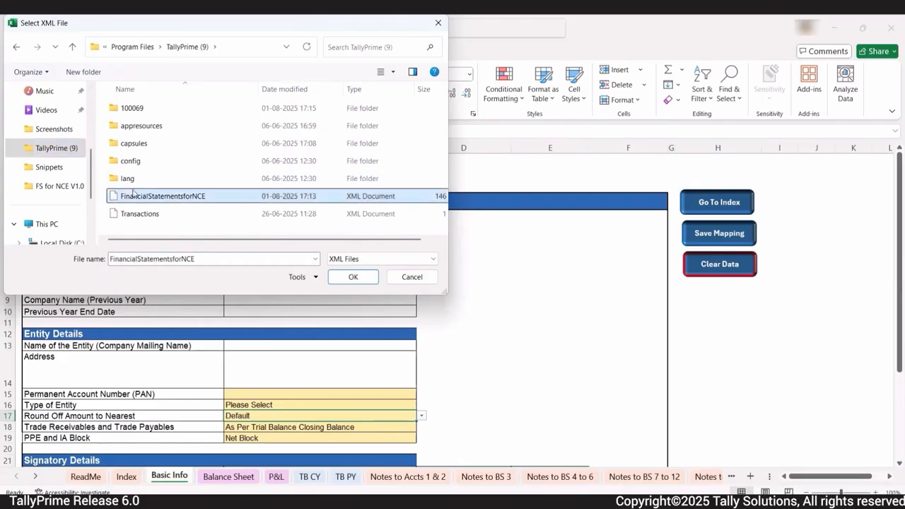
left_click(352, 278)
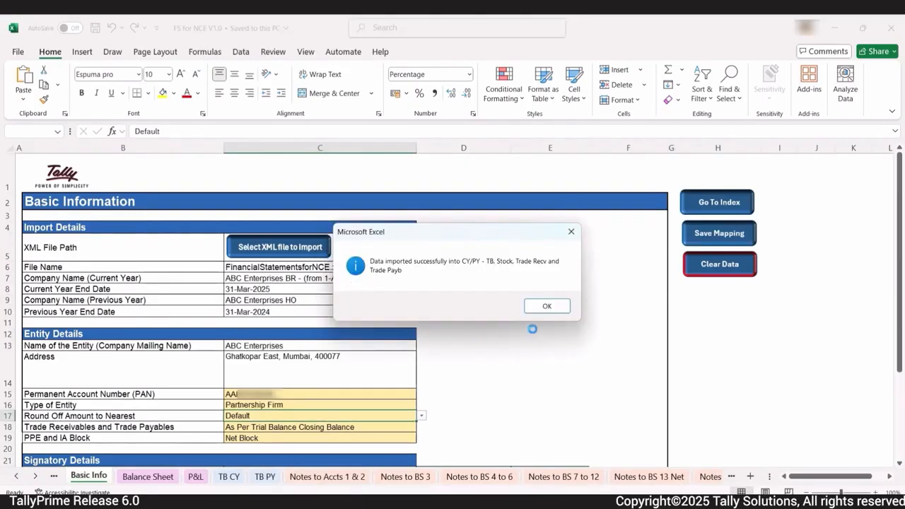
left_click(541, 310)
scroll(458, 348, "down", 2)
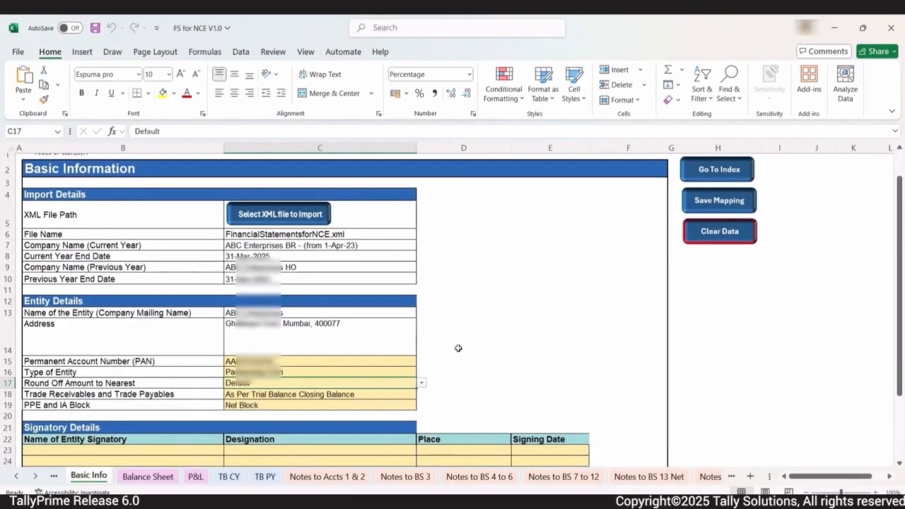
scroll(458, 348, "down", 1)
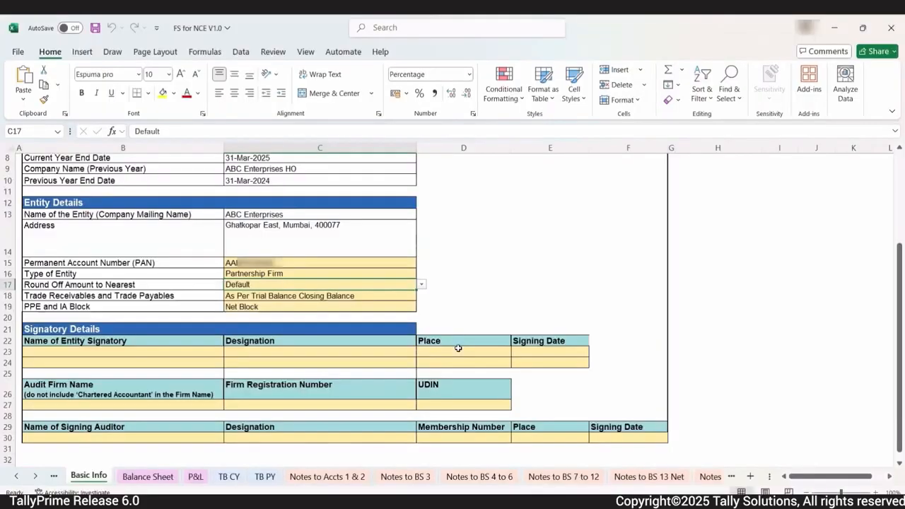
left_click(421, 286)
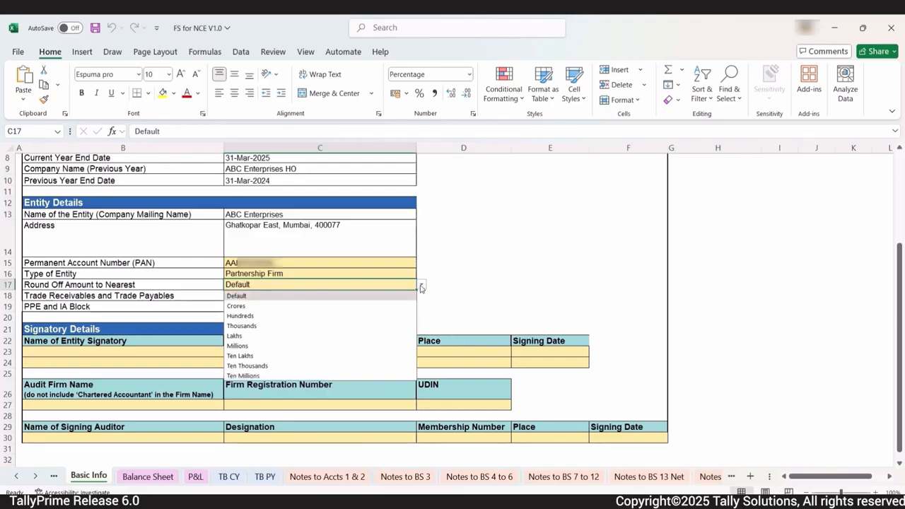
left_click(421, 286)
left_click(400, 295)
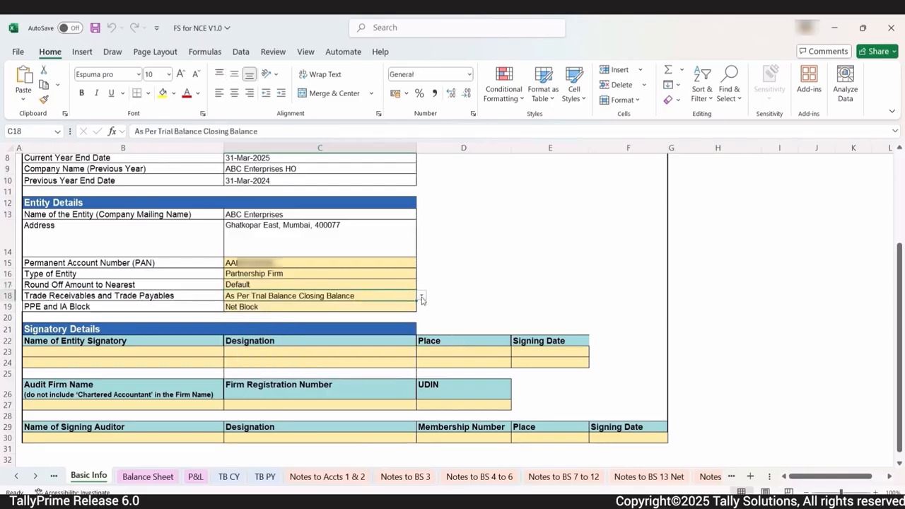
left_click(421, 298)
left_click(422, 300)
left_click(403, 309)
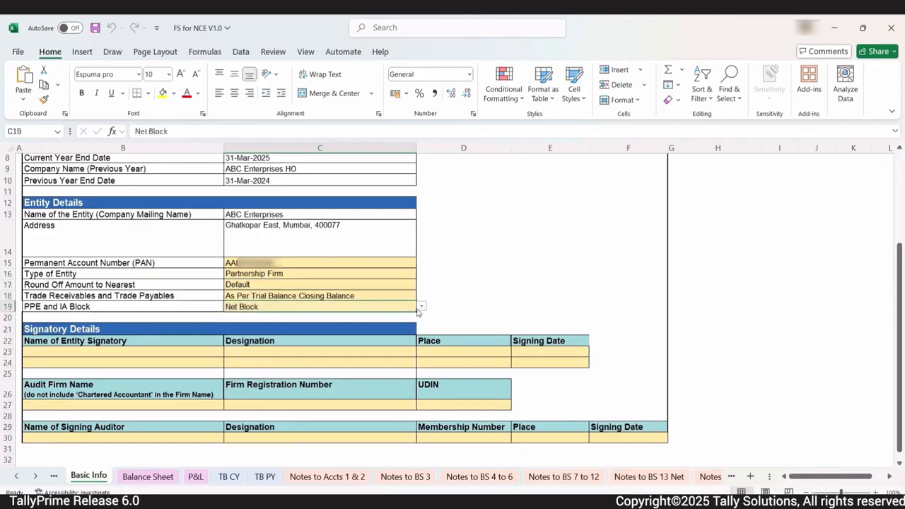
left_click(421, 308)
left_click(421, 308)
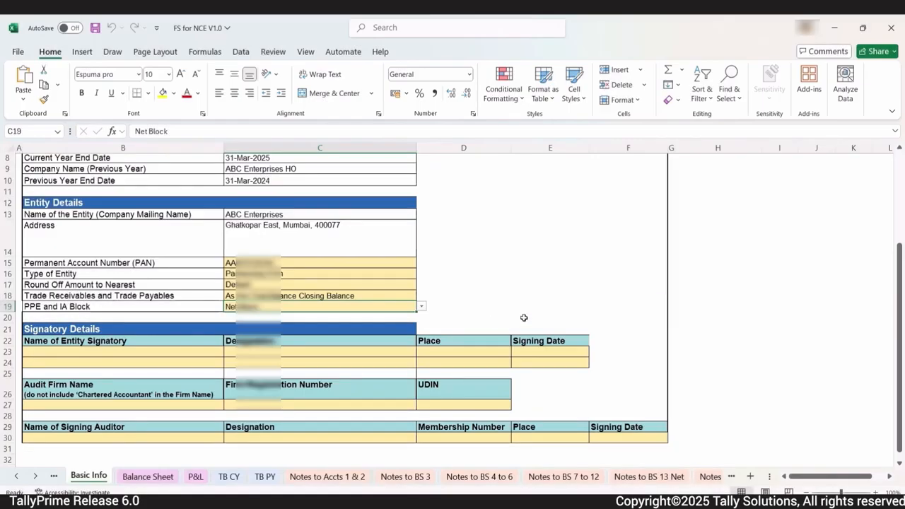
scroll(524, 318, "up", 3)
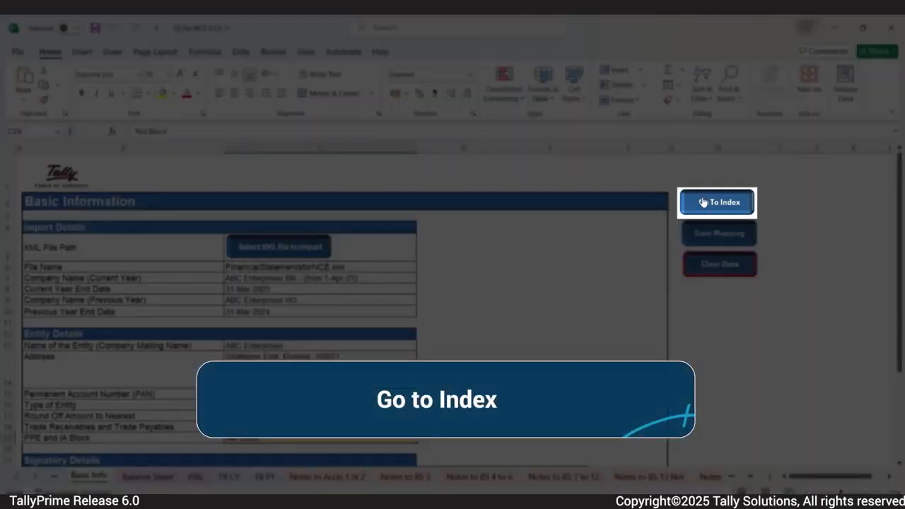
left_click(698, 205)
scroll(105, 410, "down", 1)
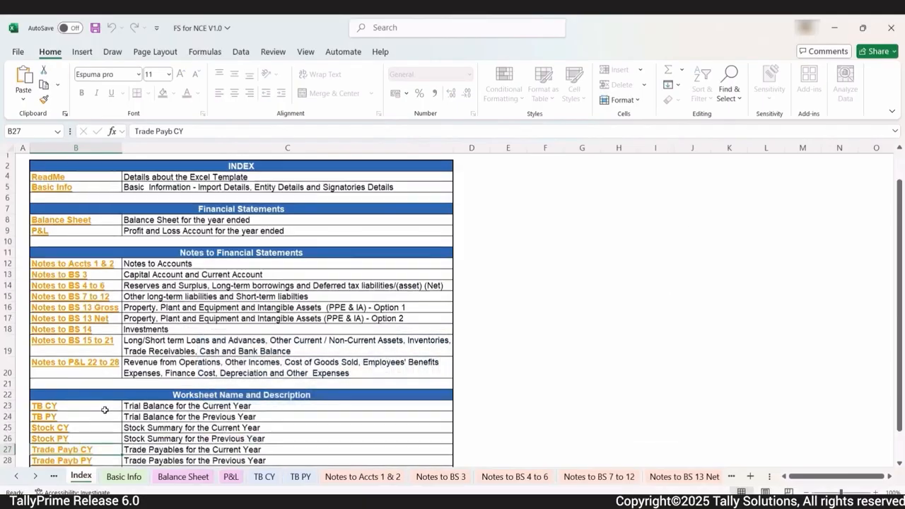
scroll(105, 410, "down", 6)
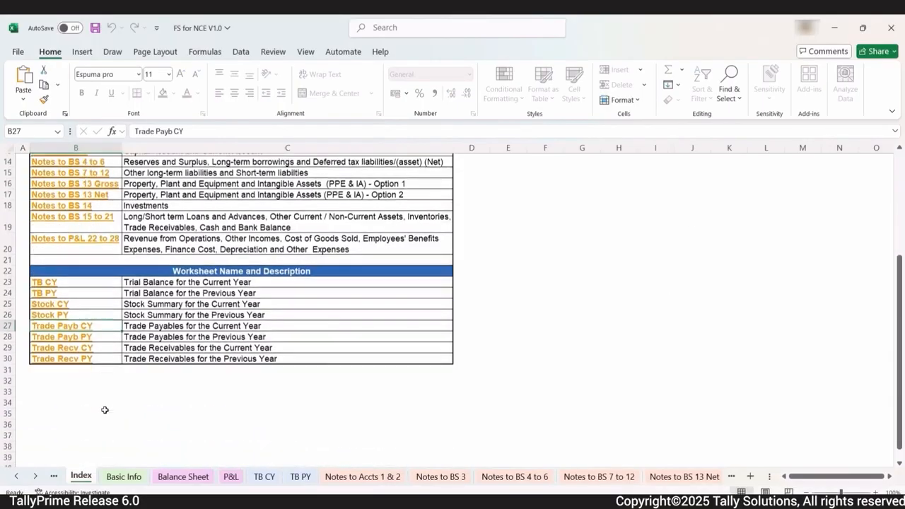
scroll(105, 410, "up", 4)
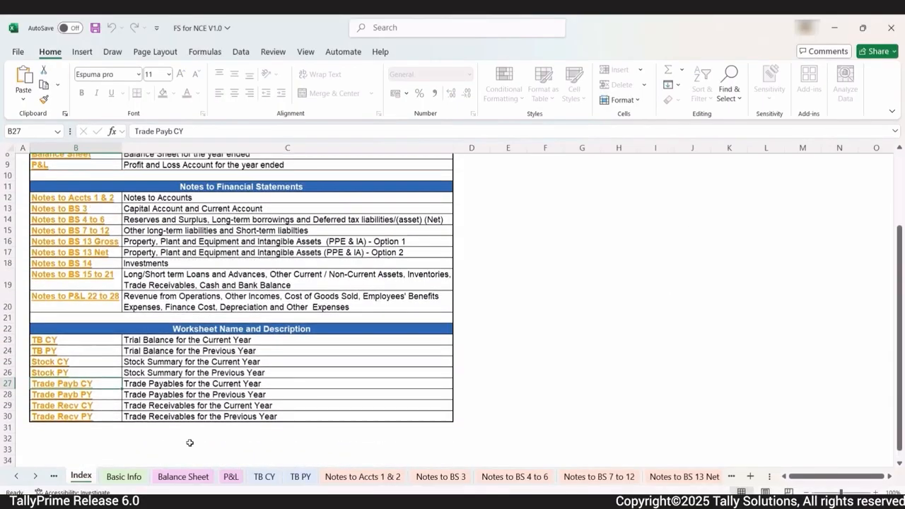
scroll(317, 437, "up", 3)
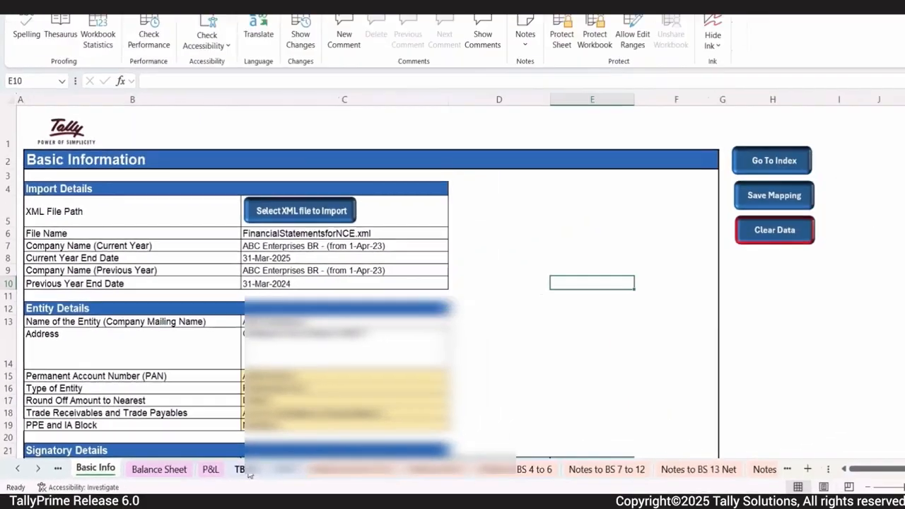
Step: Switch to the TB CY sheet to review the imported trial-balance ledgers and their Balance Sheet mapping
left_click(389, 446)
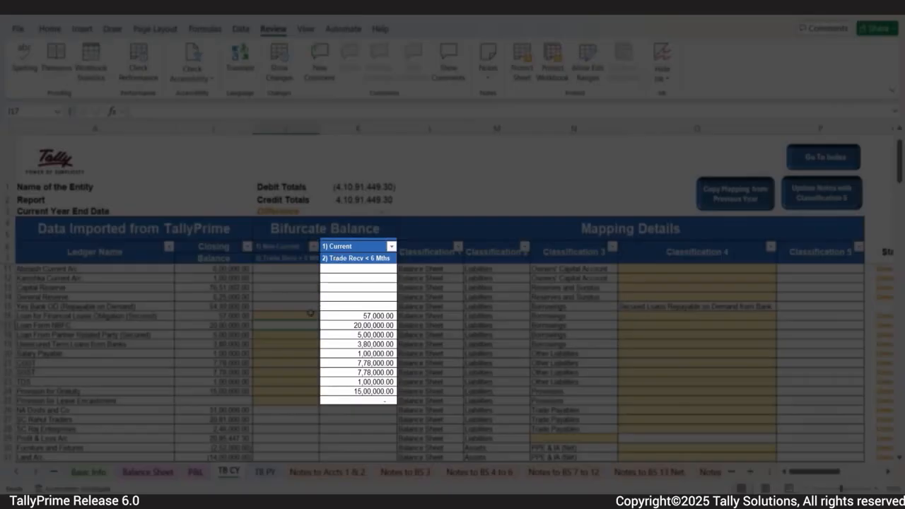
Step: Enter non-current amounts 7000, 100000, 300000 and 80000 in J16–J19 for the lease, NBFC, partner and unsecured loans
left_click(312, 315)
type("7000")
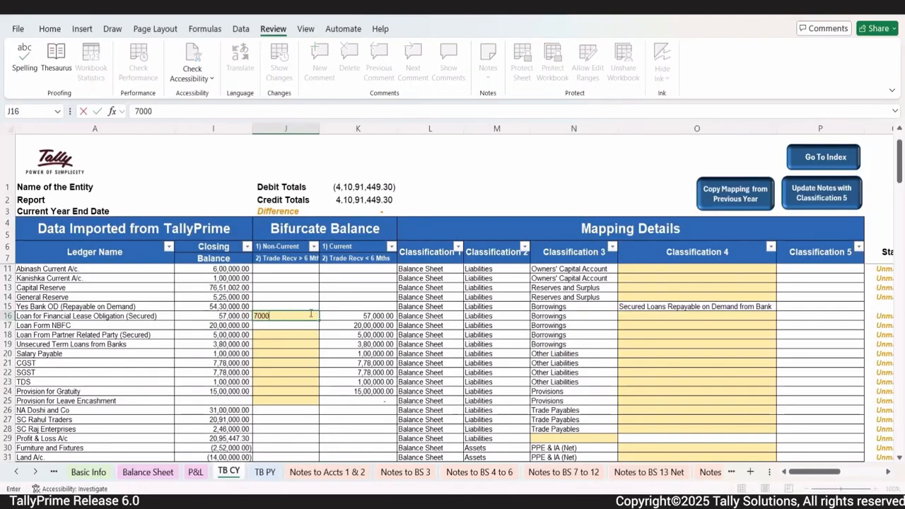
key("Return")
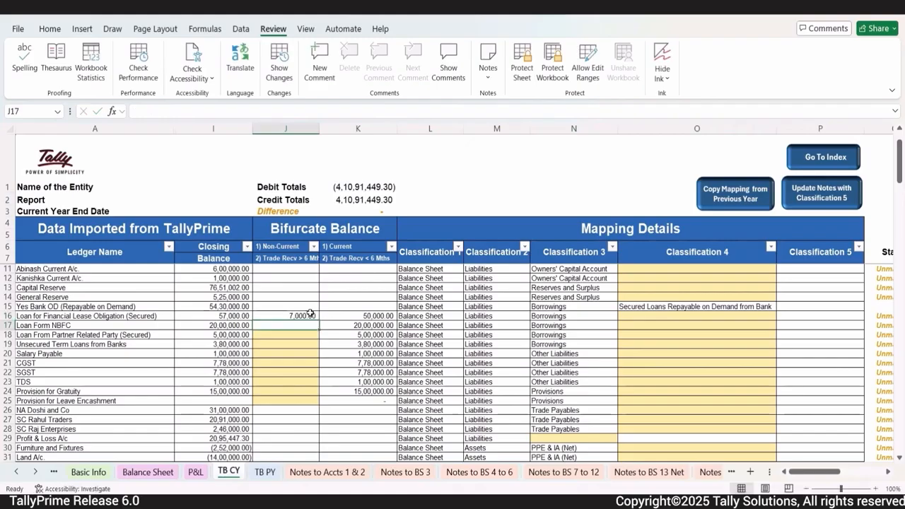
type("100000")
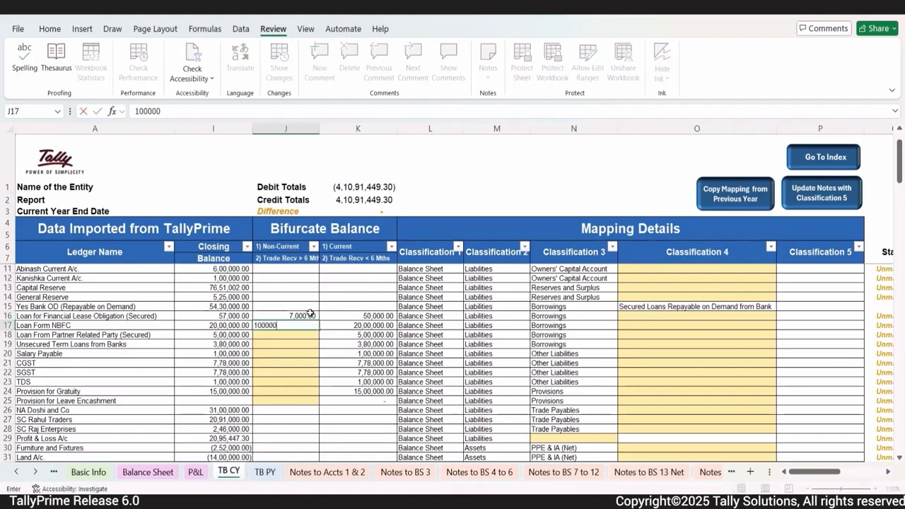
key("Return")
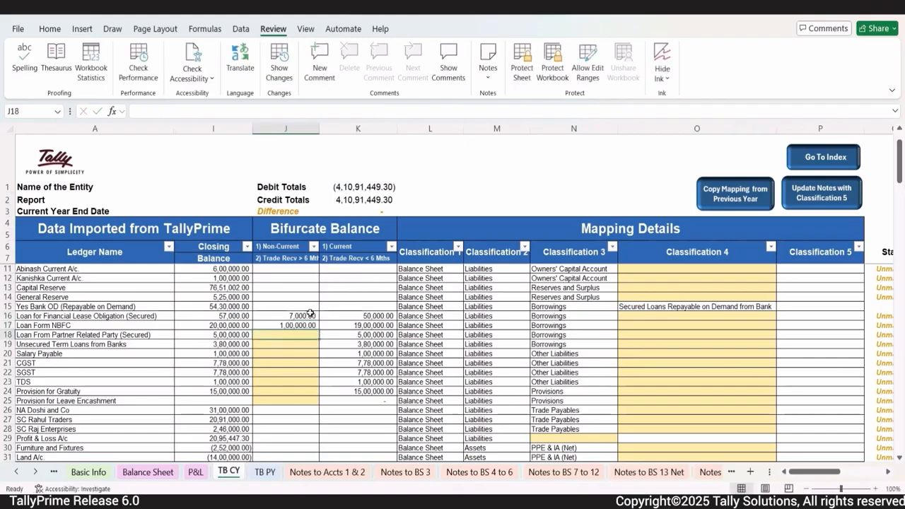
type("300000")
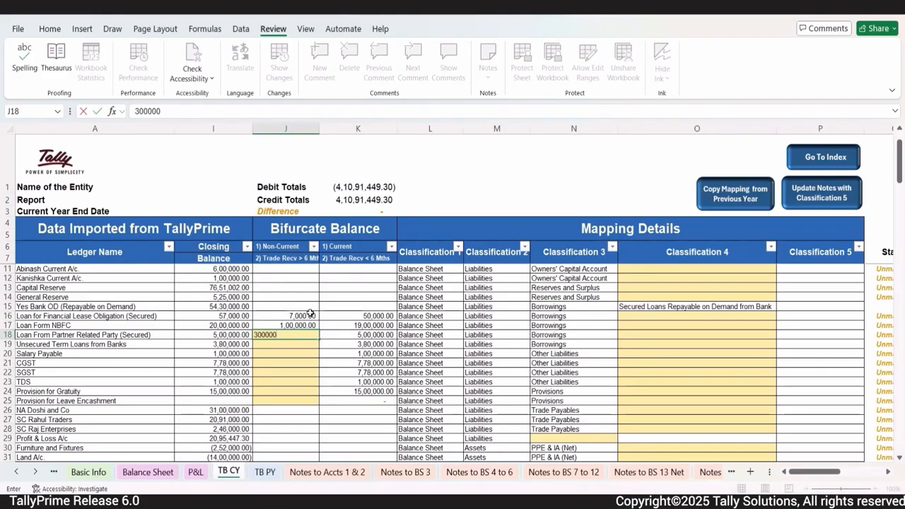
key("Return")
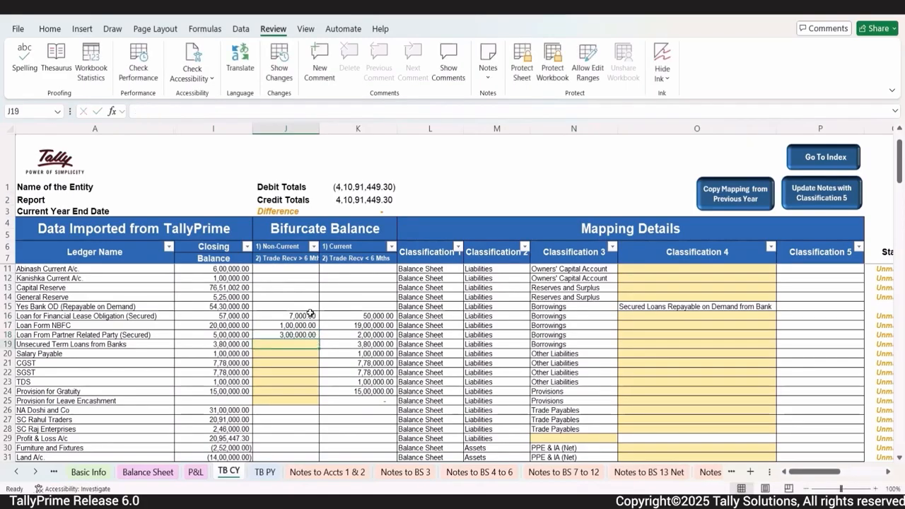
type("80000")
key("Return")
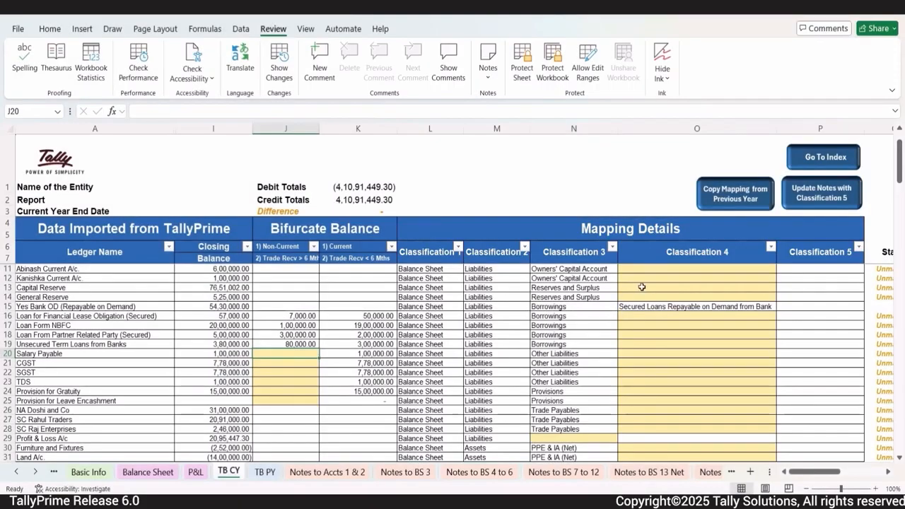
scroll(644, 286, "up", 1)
Step: Set Classification 4 for rows 9–12 to Capital A/c 1, Capital A/c 2, Current A/c 1 and Current A/c 2
left_click(655, 278)
left_click(781, 278)
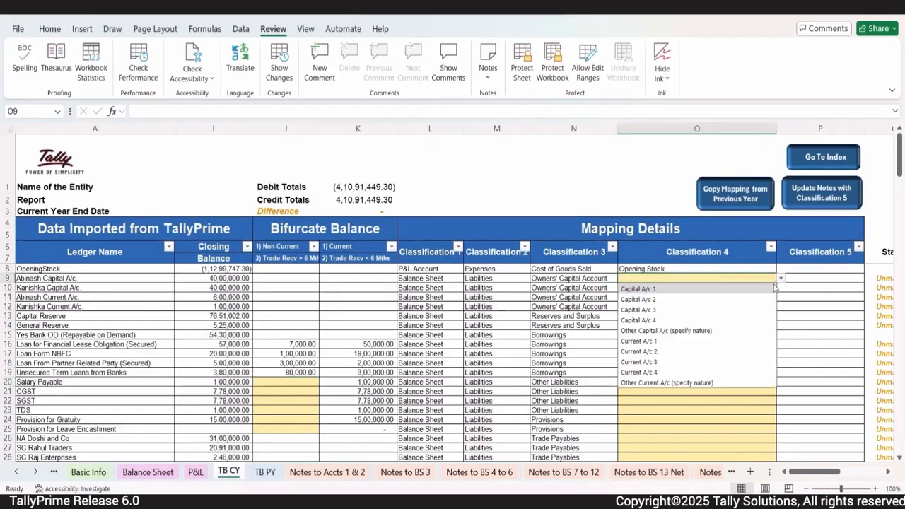
left_click(711, 289)
left_click(764, 288)
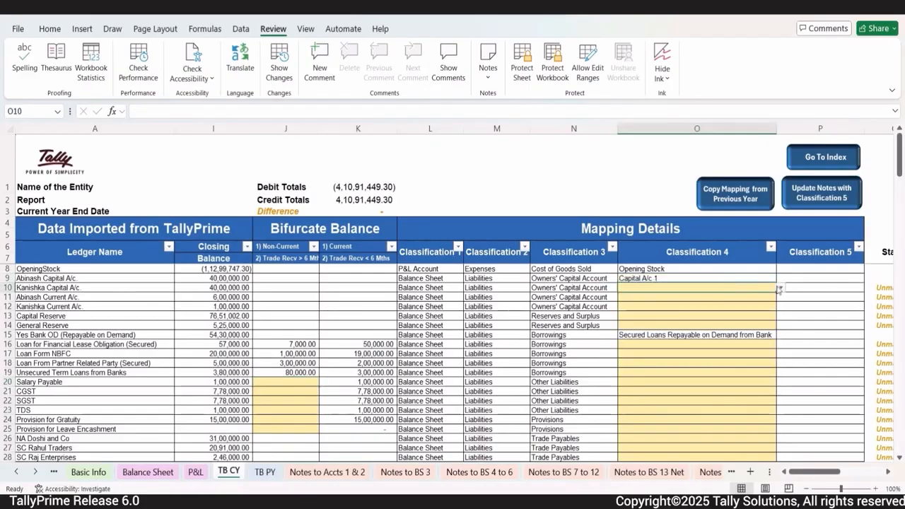
left_click(781, 288)
left_click(713, 309)
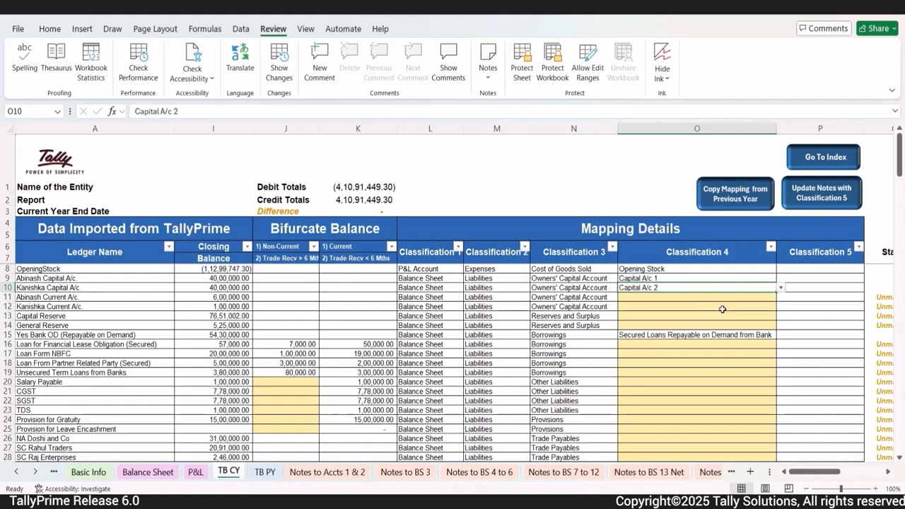
left_click(724, 304)
left_click(781, 296)
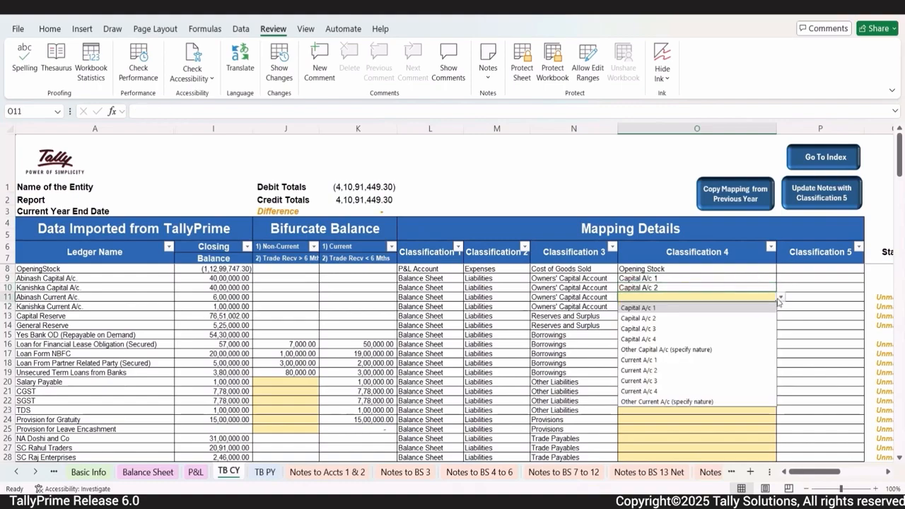
left_click(663, 361)
left_click(719, 307)
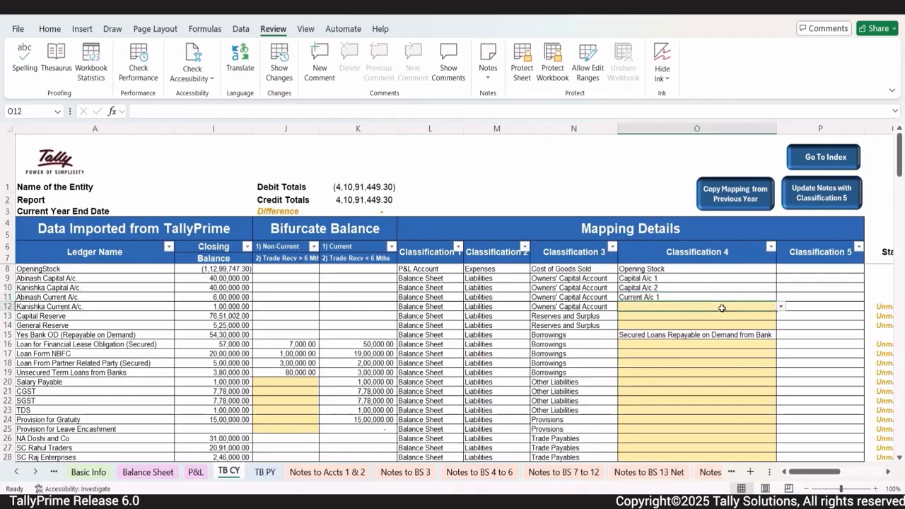
left_click(781, 309)
left_click(670, 381)
Step: Classify Capital Reserve as Capital Reserve and General Reserve as Other Reserve (specify nature)
left_click(693, 316)
left_click(781, 316)
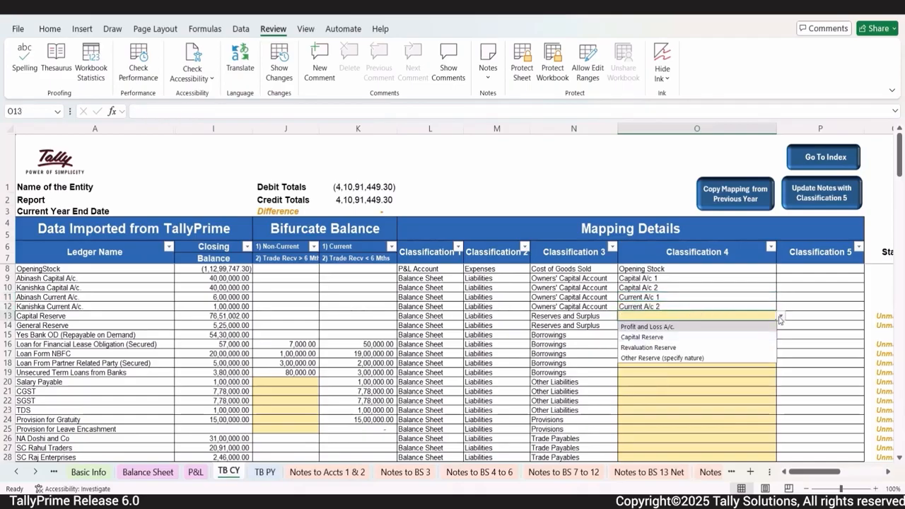
left_click(673, 340)
left_click(693, 325)
left_click(781, 325)
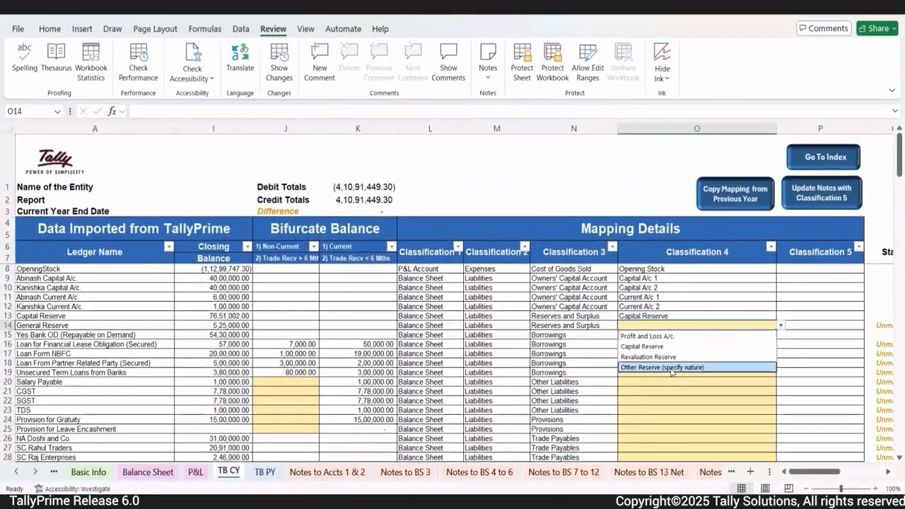
left_click(485, 256)
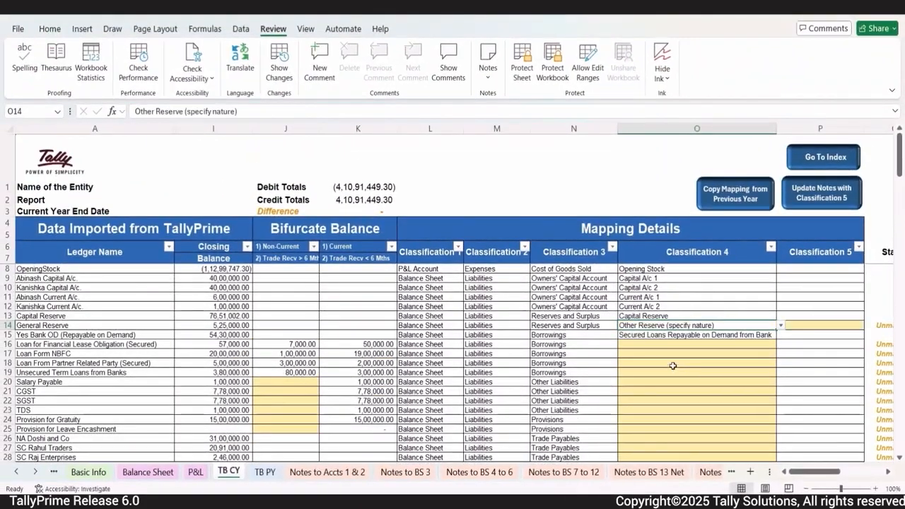
left_click(805, 322)
Step: Enter 'General Reserve' as its Classification 5, update all notes, and open the Balance Sheet from the Index
type("General Re")
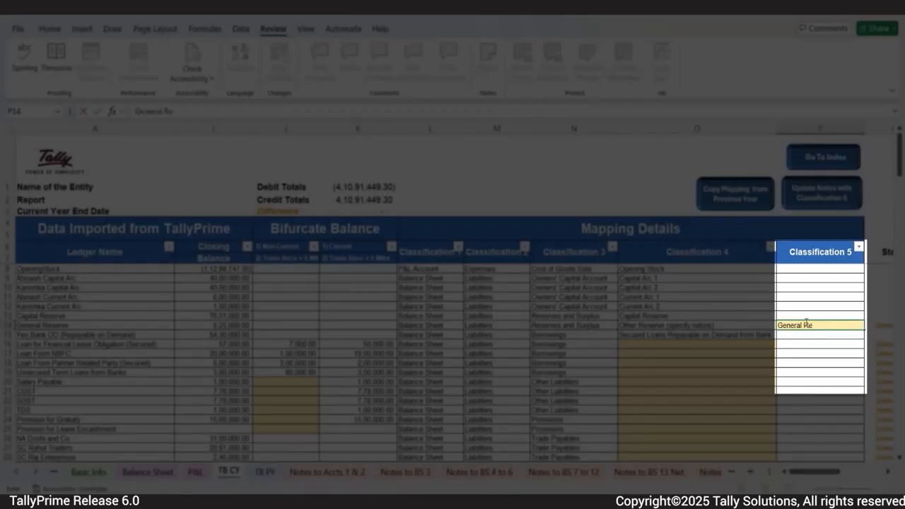
type("serve")
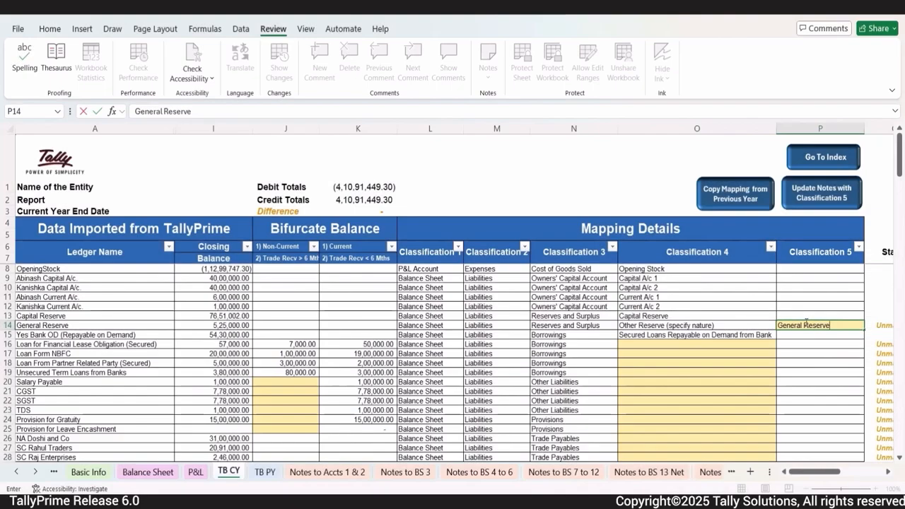
key("Return")
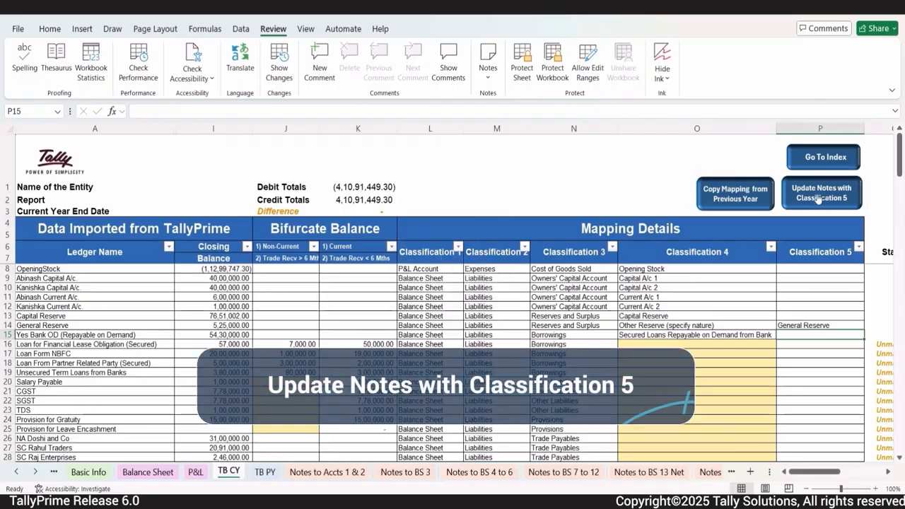
left_click(818, 197)
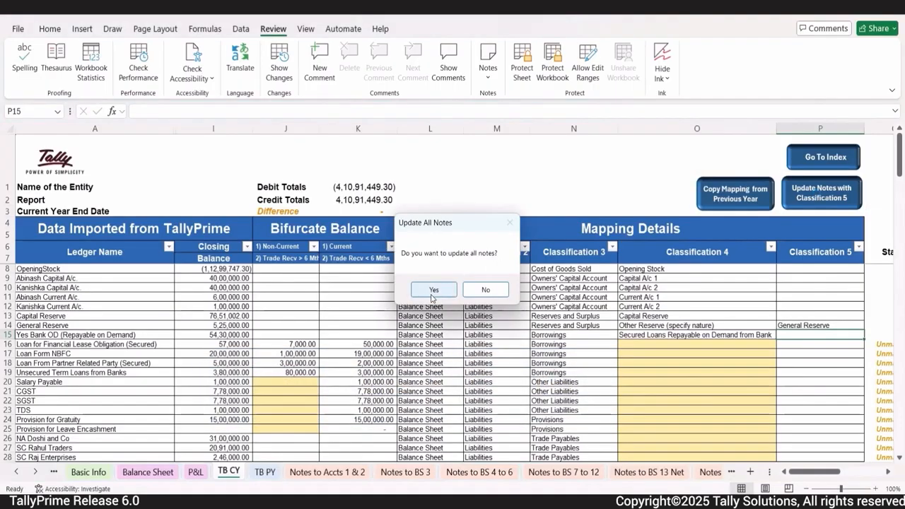
left_click(433, 291)
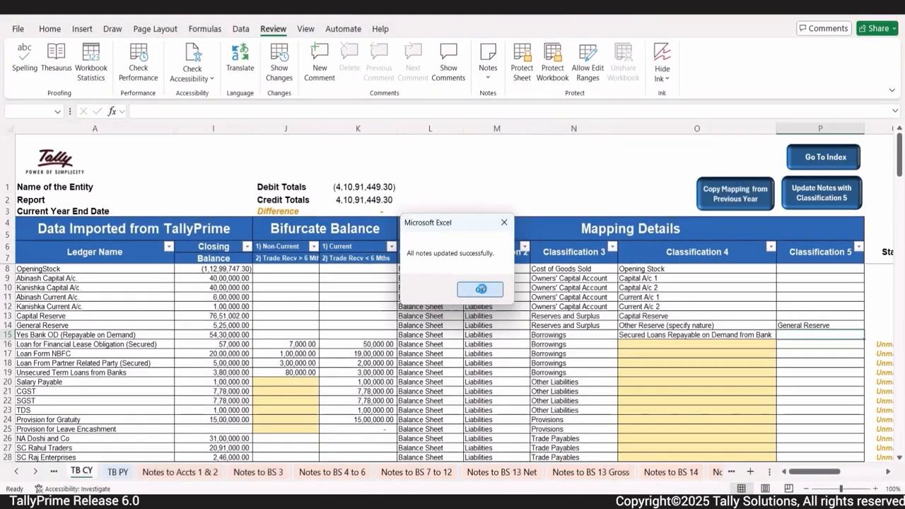
left_click(480, 289)
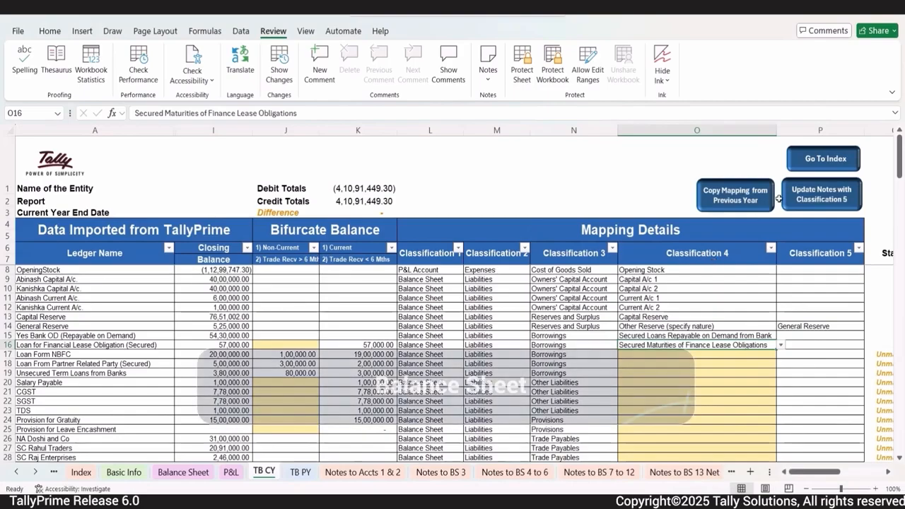
left_click(820, 162)
left_click(56, 241)
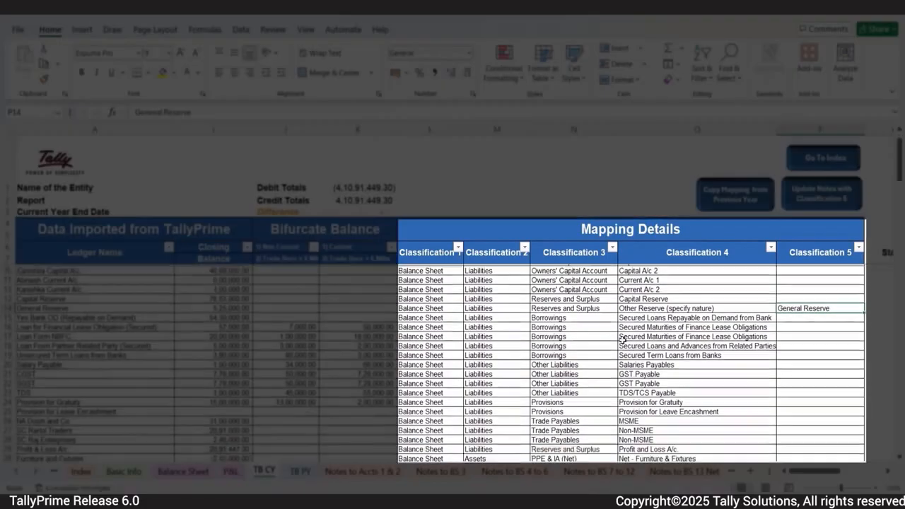
Step: Scroll down through the TB CY Mapping Details columns and back up to the top
scroll(622, 339, "down", 9)
scroll(624, 342, "down", 3)
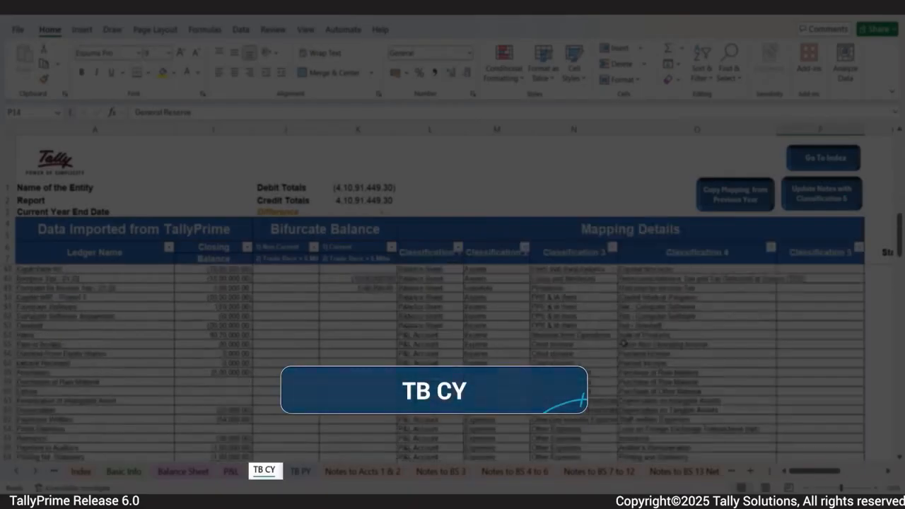
scroll(623, 343, "up", 9)
scroll(624, 343, "up", 3)
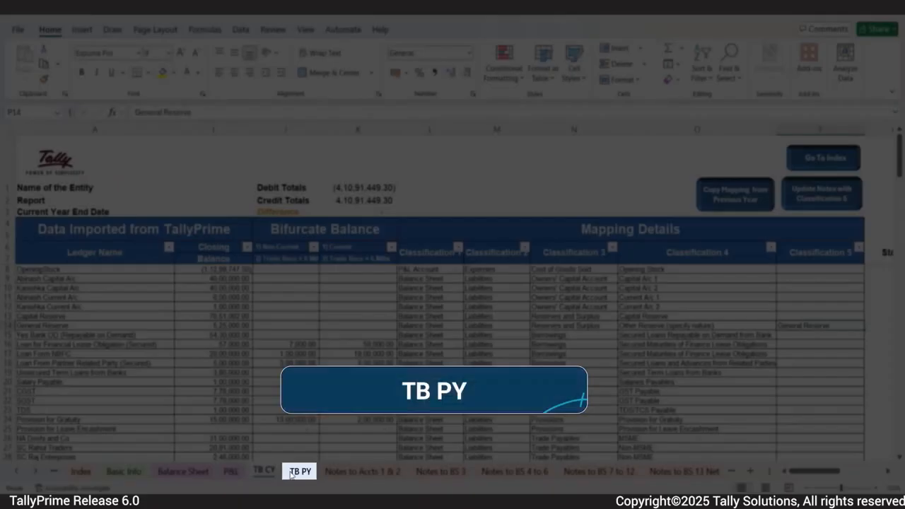
Step: Copy the current year's mapping into the TB PY sheet, confirm it, and return to the Index
left_click(299, 472)
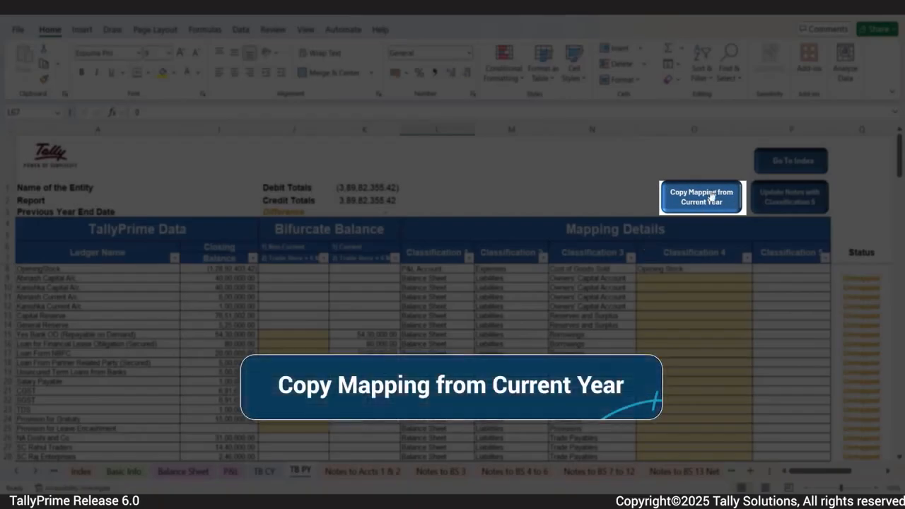
left_click(711, 197)
left_click(481, 289)
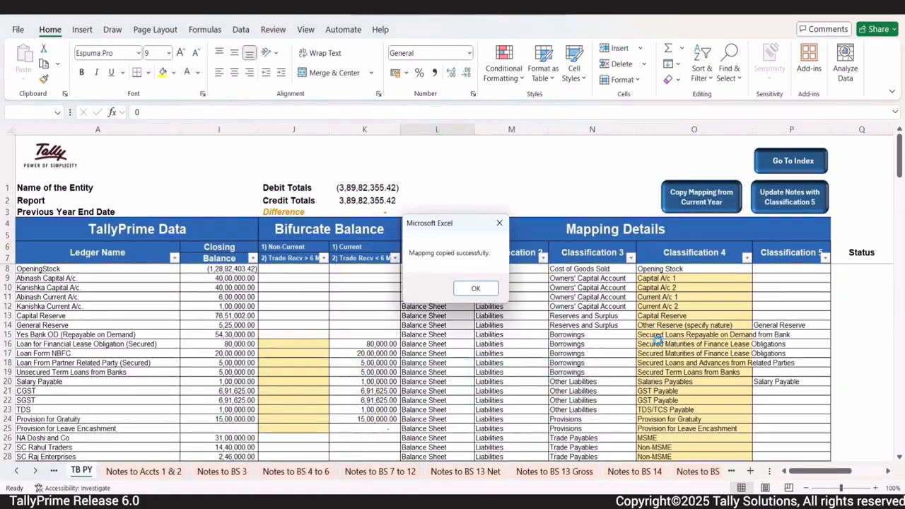
left_click(480, 290)
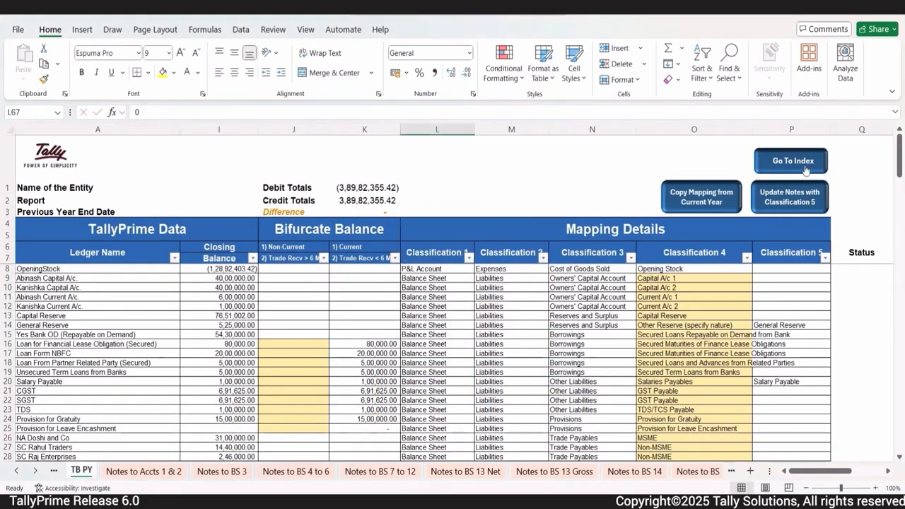
left_click(793, 162)
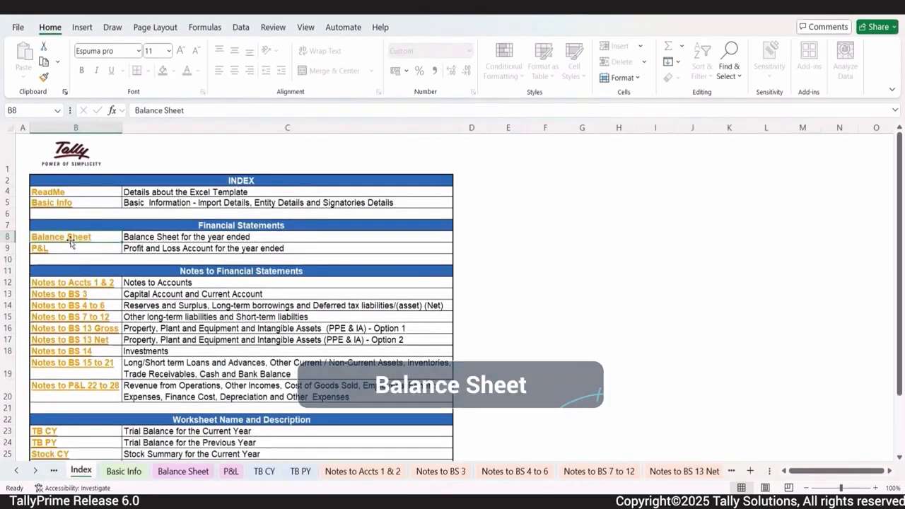
Step: Scroll through the Balance Sheet with 31-Mar-2025 and 31-Mar-2024 figures, then view P&L and Basic Info
left_click(70, 243)
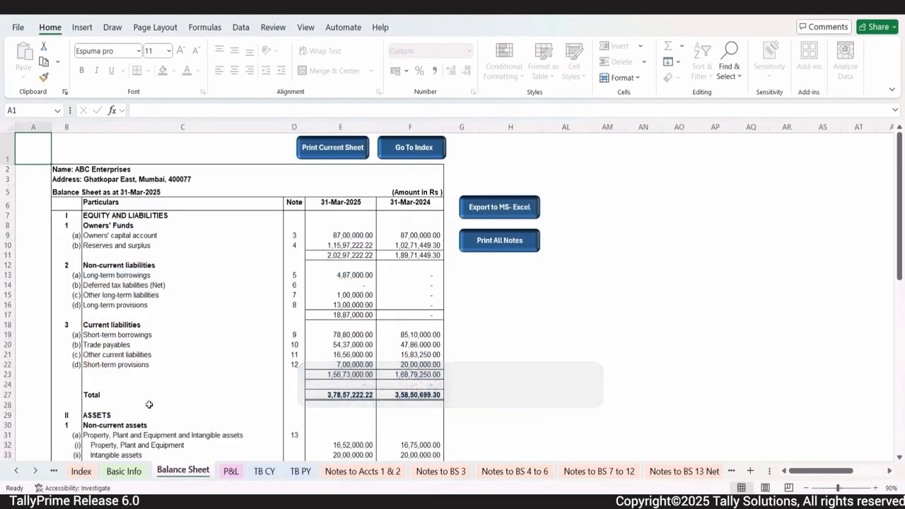
scroll(363, 385, "down", 3)
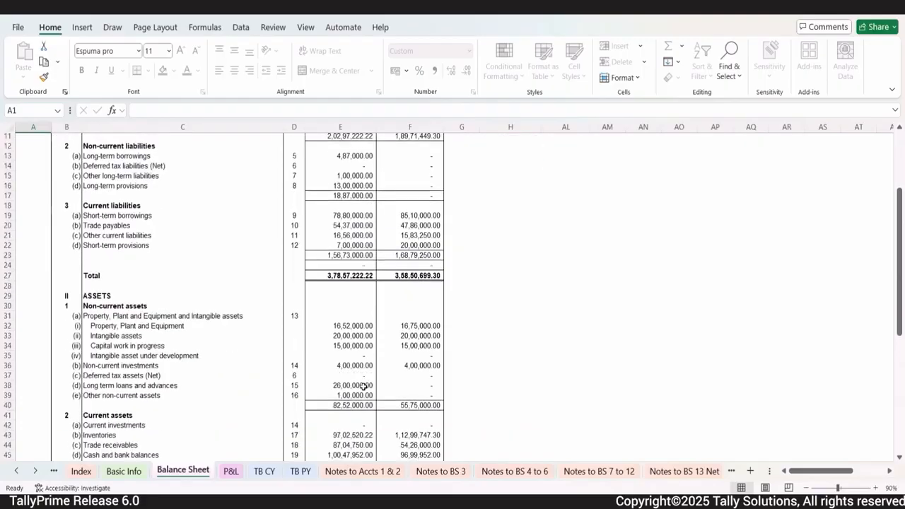
scroll(364, 385, "down", 4)
scroll(363, 385, "up", 3)
scroll(363, 385, "up", 5)
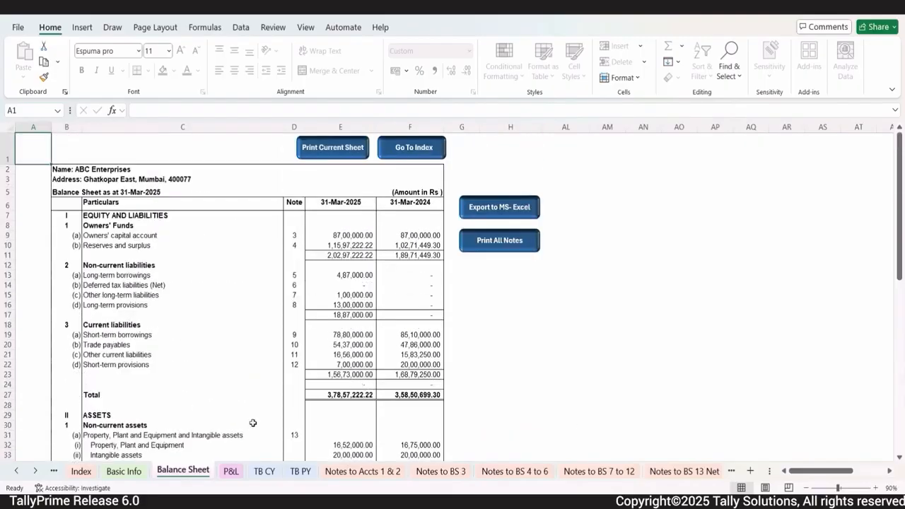
left_click(230, 471)
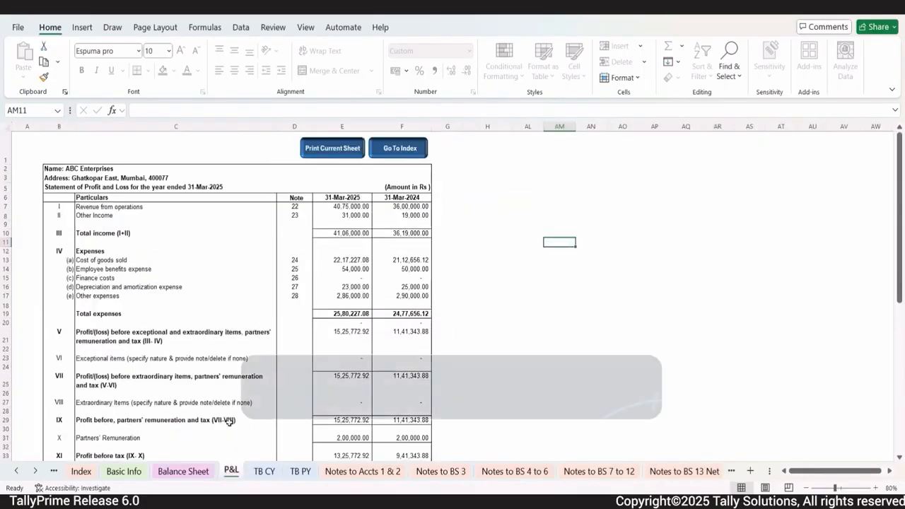
left_click(132, 473)
scroll(225, 295, "up", 4)
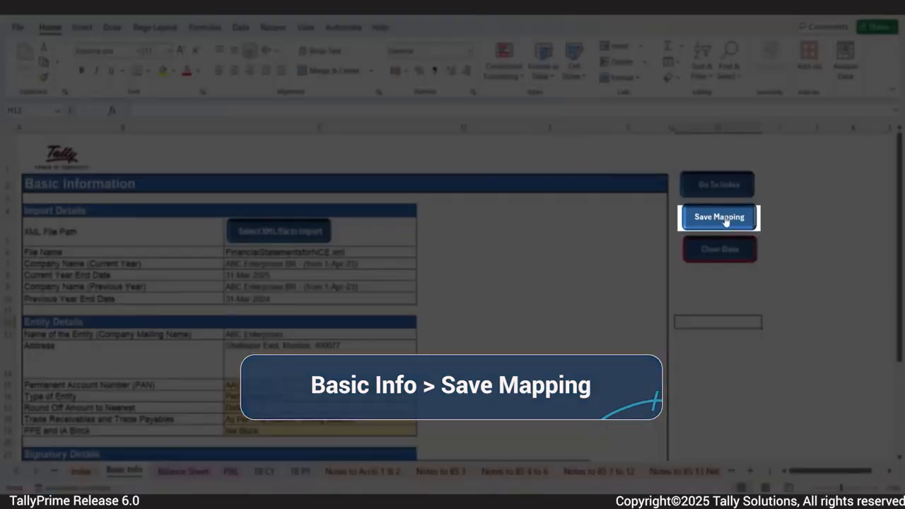
Step: Save the ledger mapping for all current-year and previous-year sheets from Basic Info
left_click(728, 218)
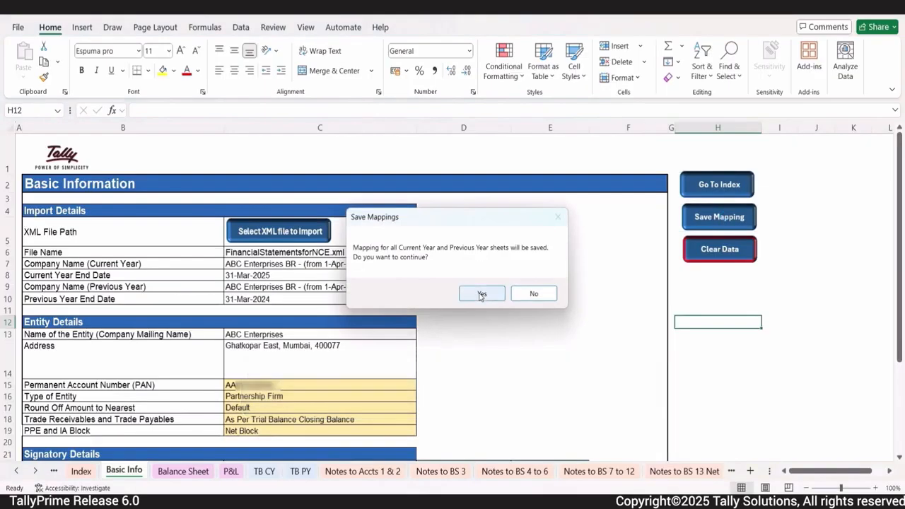
left_click(481, 294)
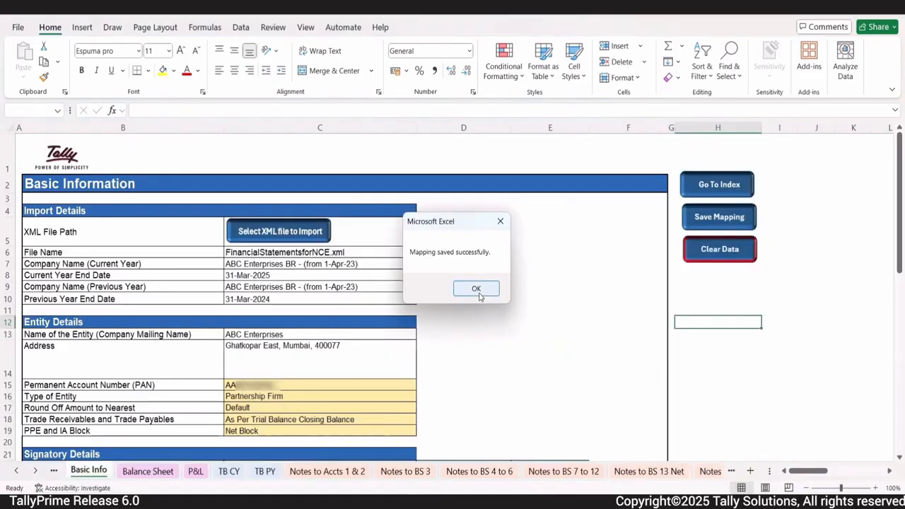
left_click(478, 295)
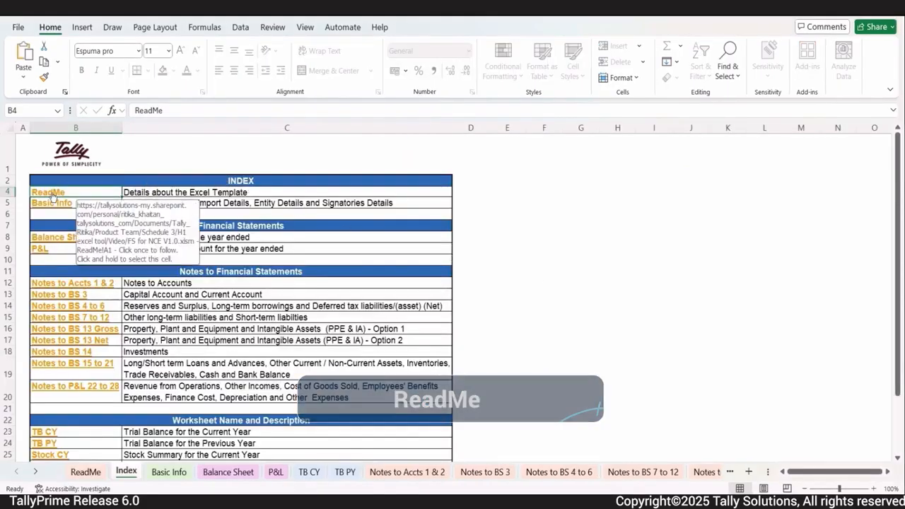
Step: Open the ReadMe guide from the Index and scroll down through its instructions
left_click(50, 193)
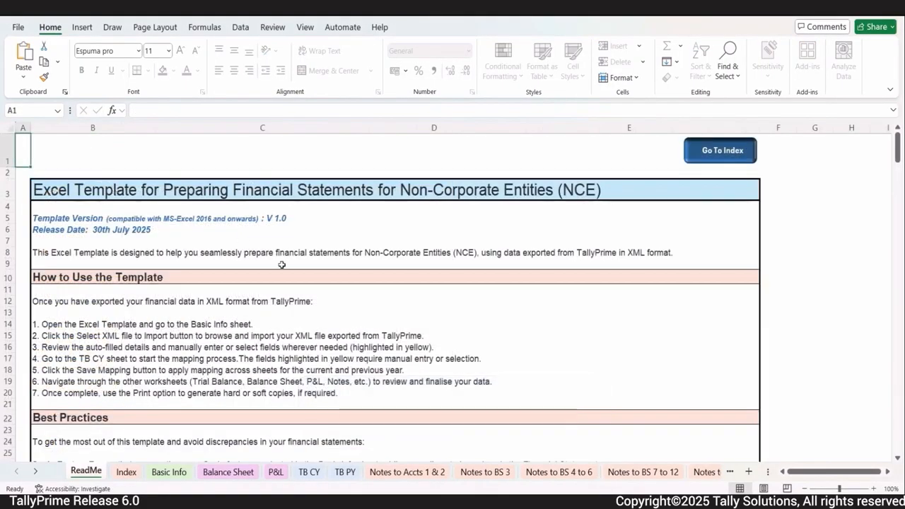
scroll(282, 262, "down", 6)
scroll(282, 264, "down", 20)
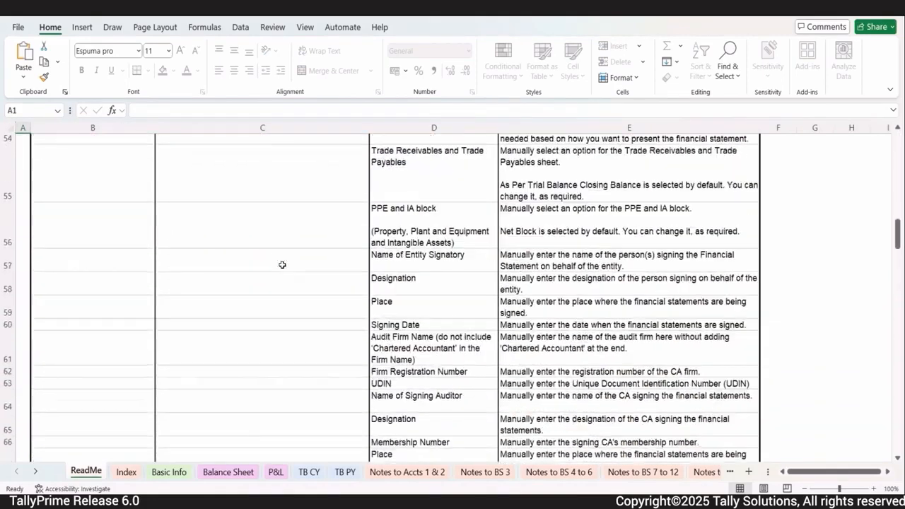
scroll(282, 265, "down", 15)
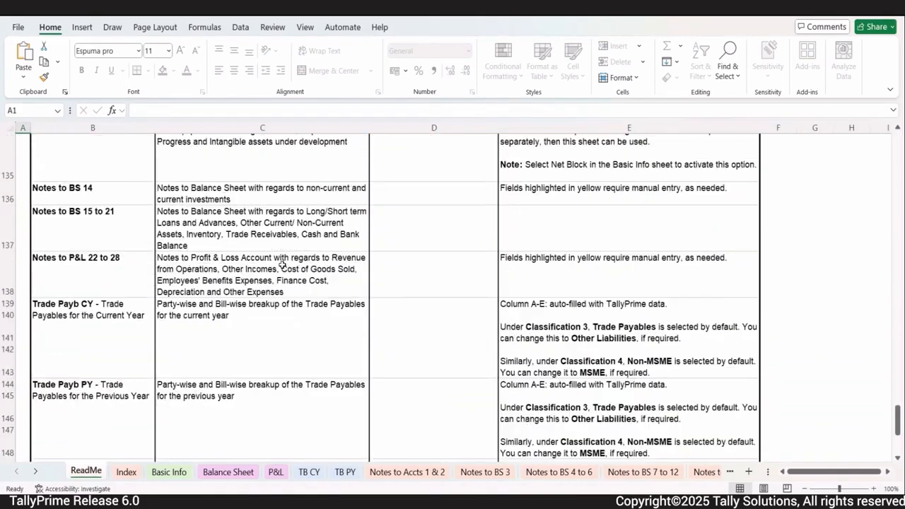
scroll(282, 265, "down", 2)
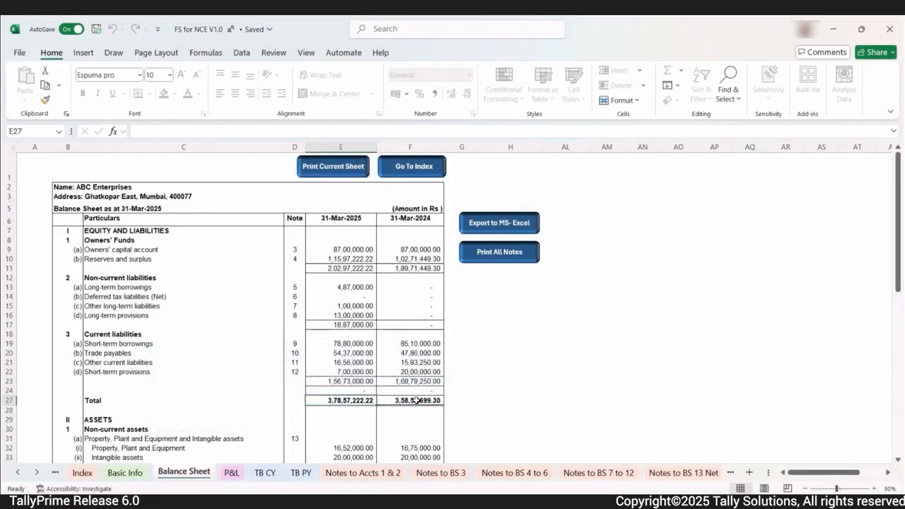
left_click(489, 253)
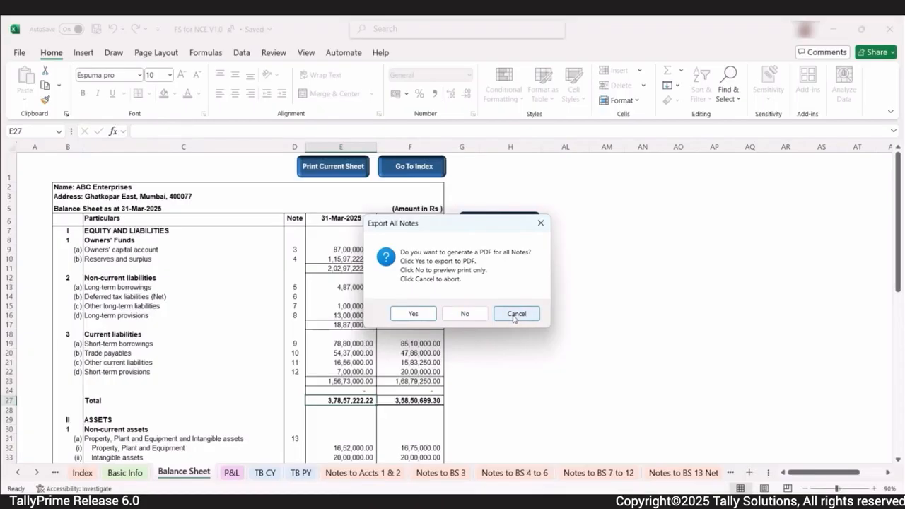
left_click(514, 315)
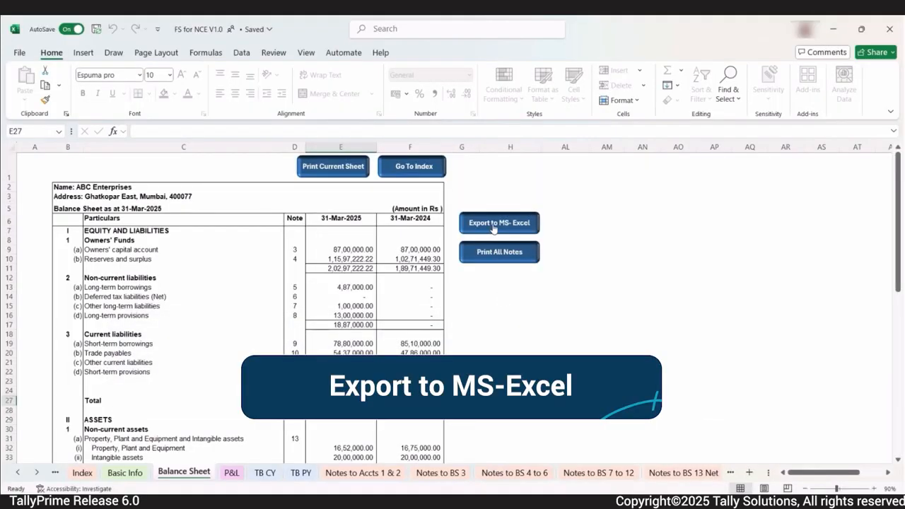
Step: Export the Balance Sheet to FS for NCE V1.0_Print_20250804_222122.xlsx and acknowledge the completed export
left_click(494, 227)
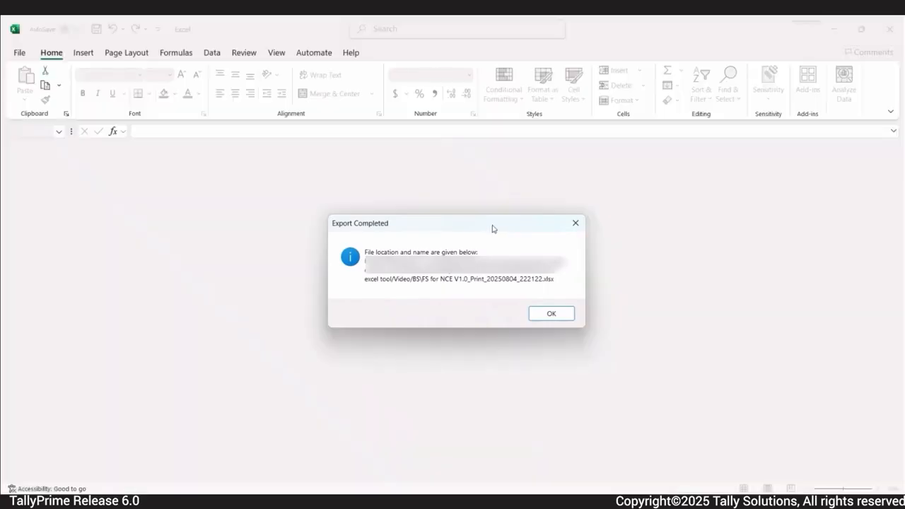
left_click(551, 316)
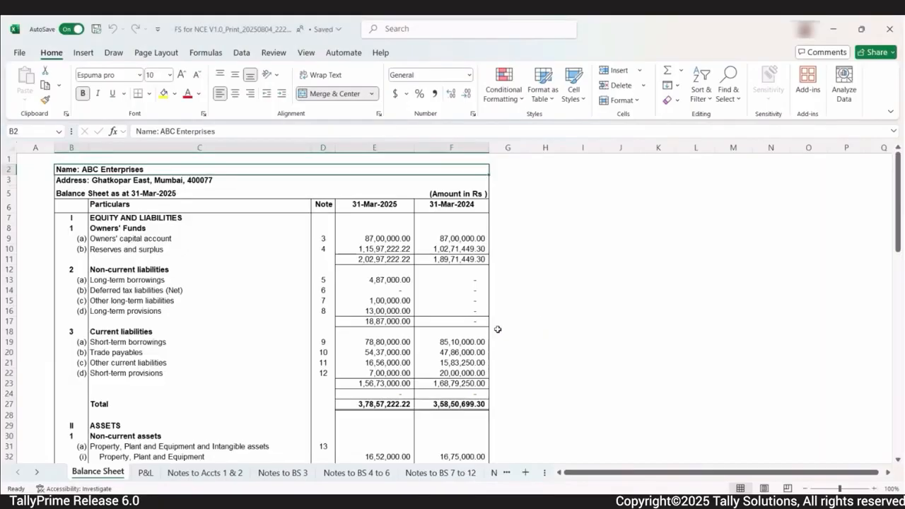